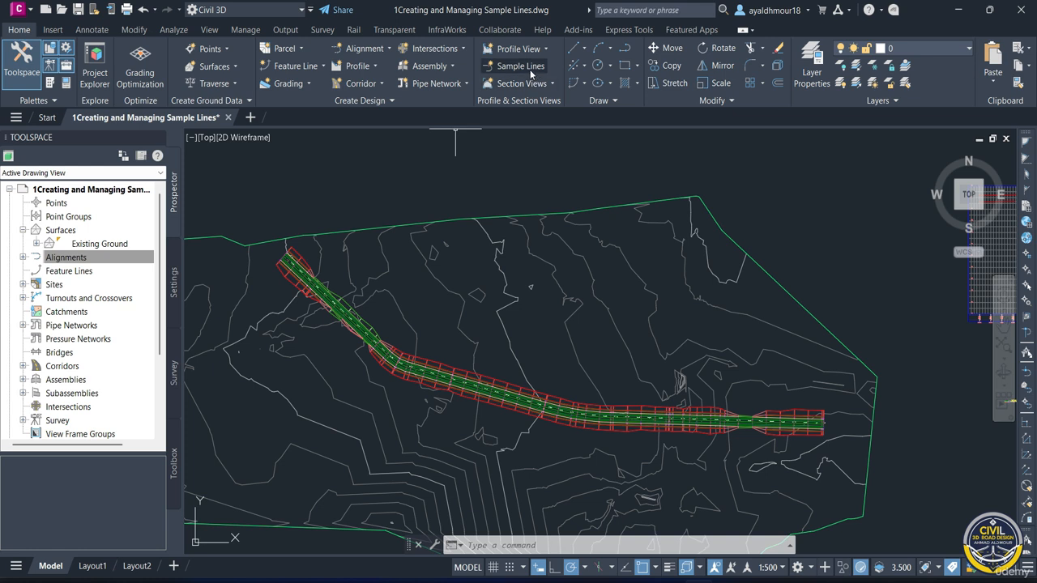
Start creating sample lines along the Road B alignment.
left_click(530, 71)
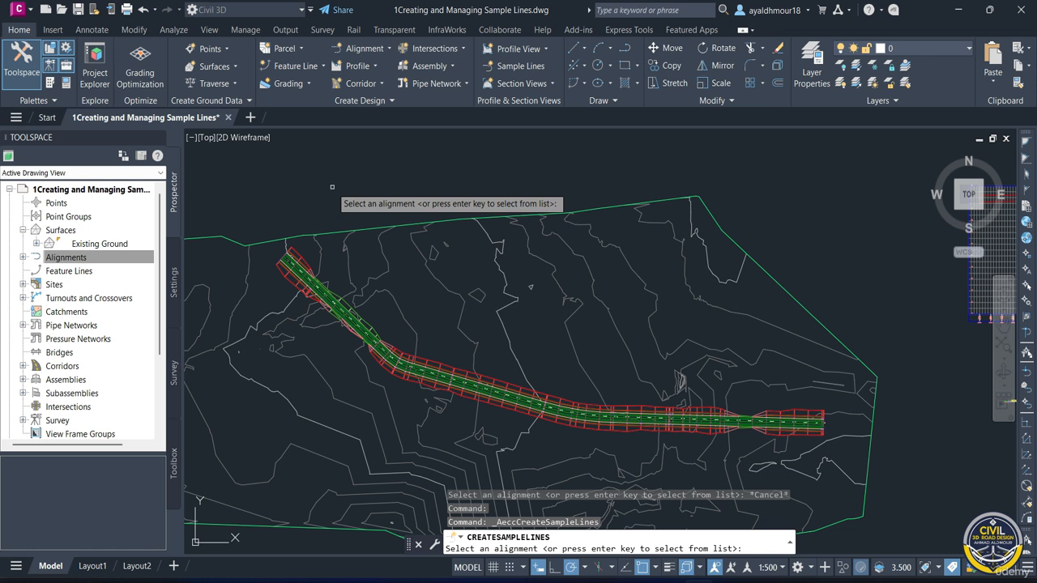
key("Return")
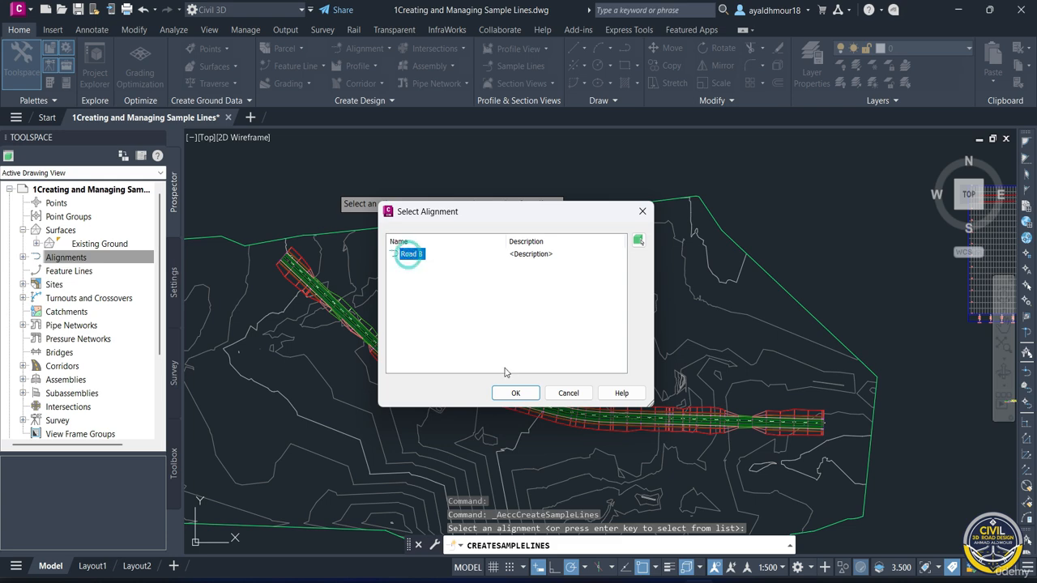
left_click(510, 393)
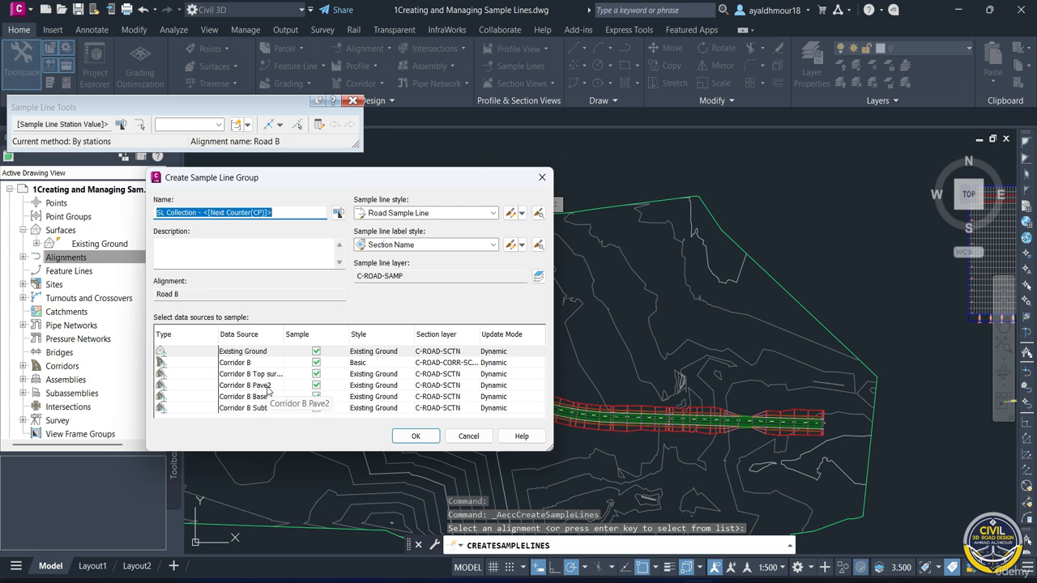
left_click(269, 399)
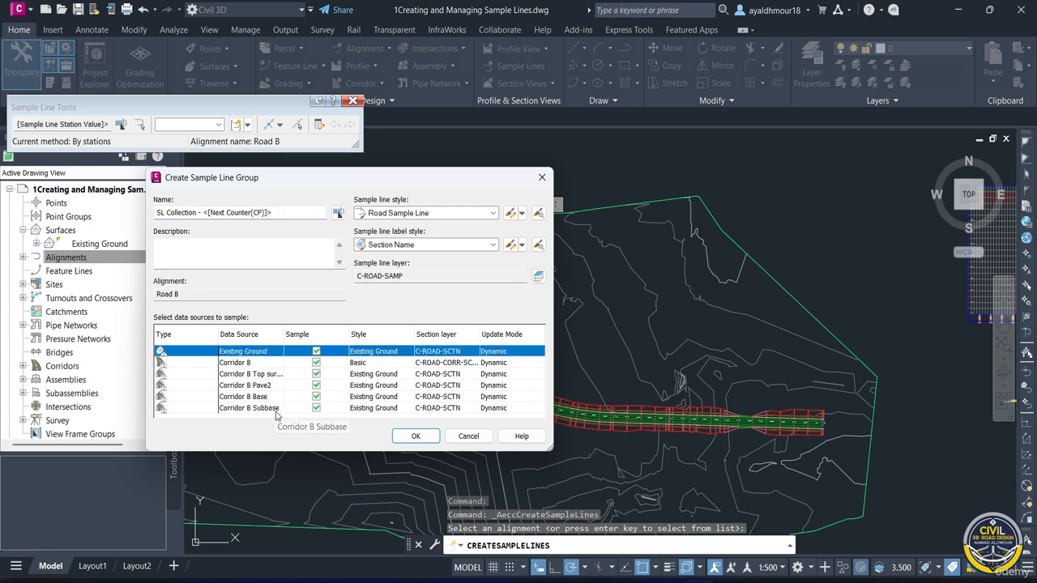
left_click(306, 296)
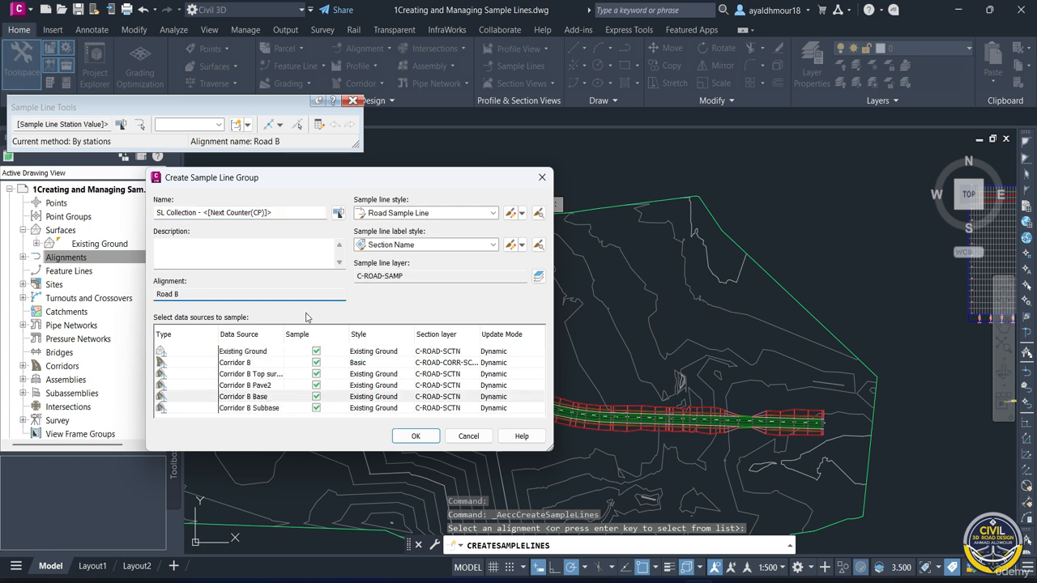
left_click(370, 355)
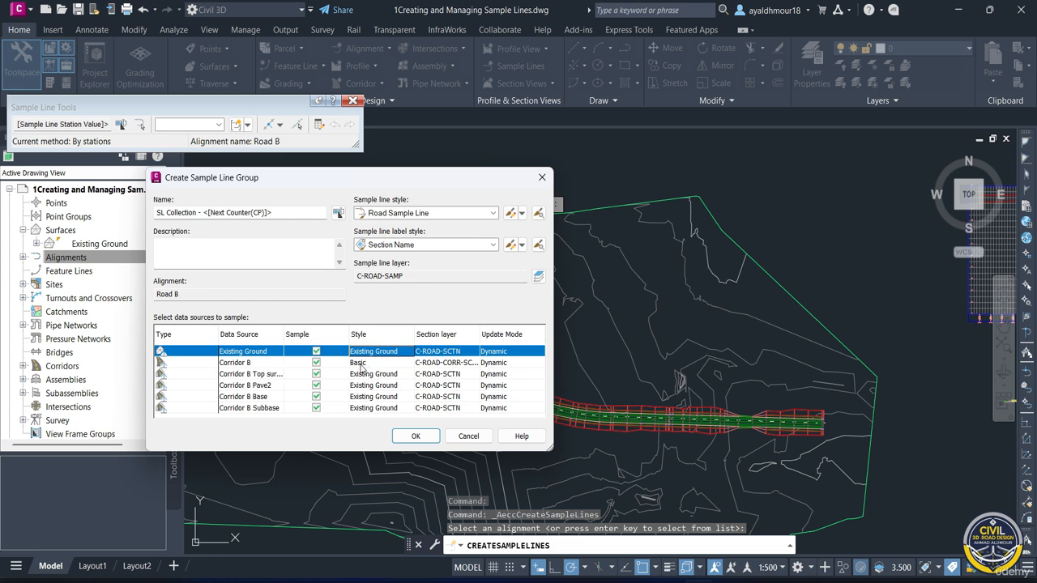
Set the code set style of the Corridor B data source to All Codes.
left_click(358, 363)
left_click(358, 363)
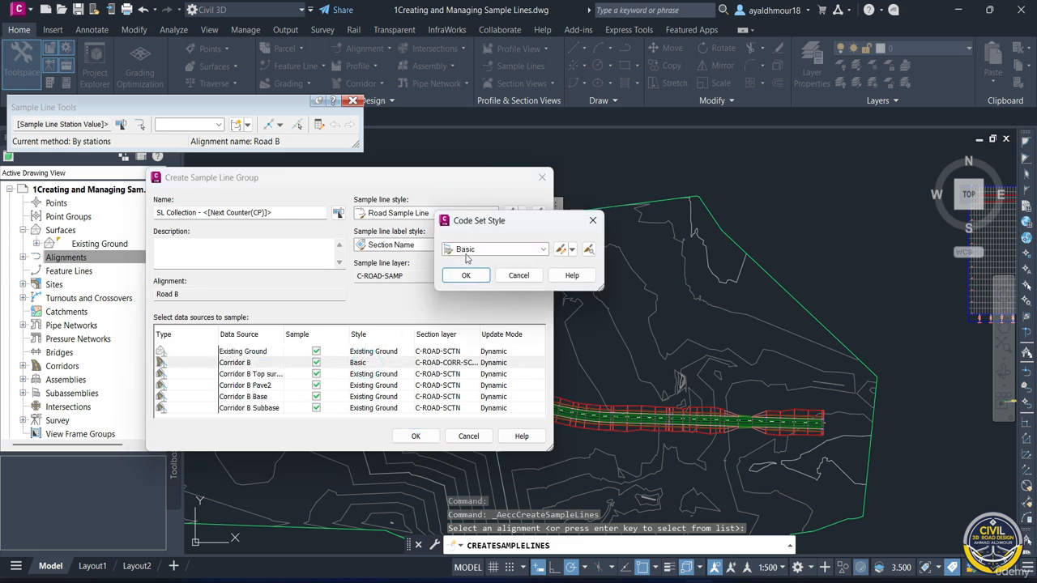
left_click(466, 251)
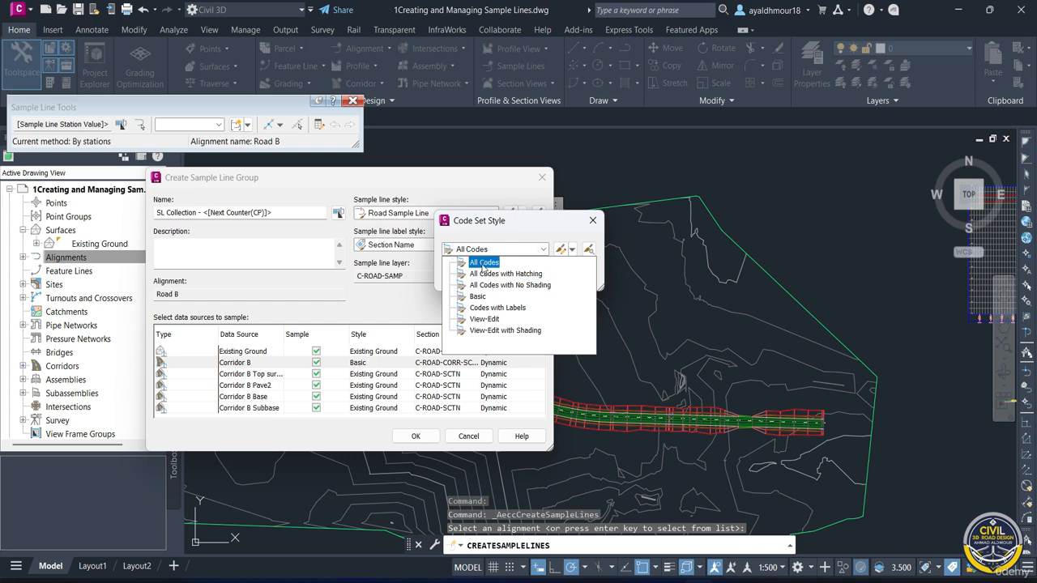
left_click(481, 265)
left_click(464, 275)
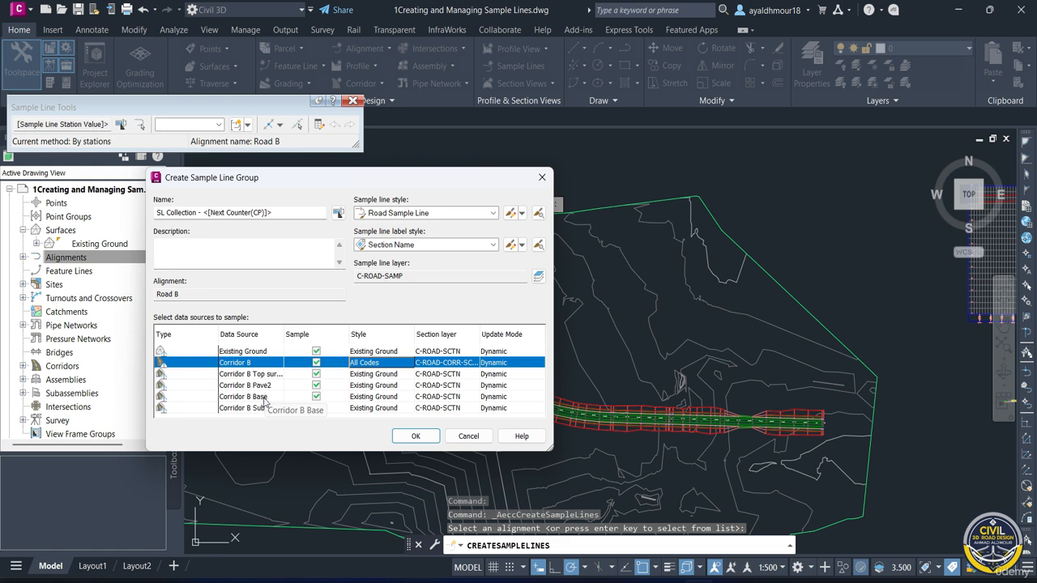
Set the section style of the Corridor B top surface to Finished Ground.
left_click(370, 376)
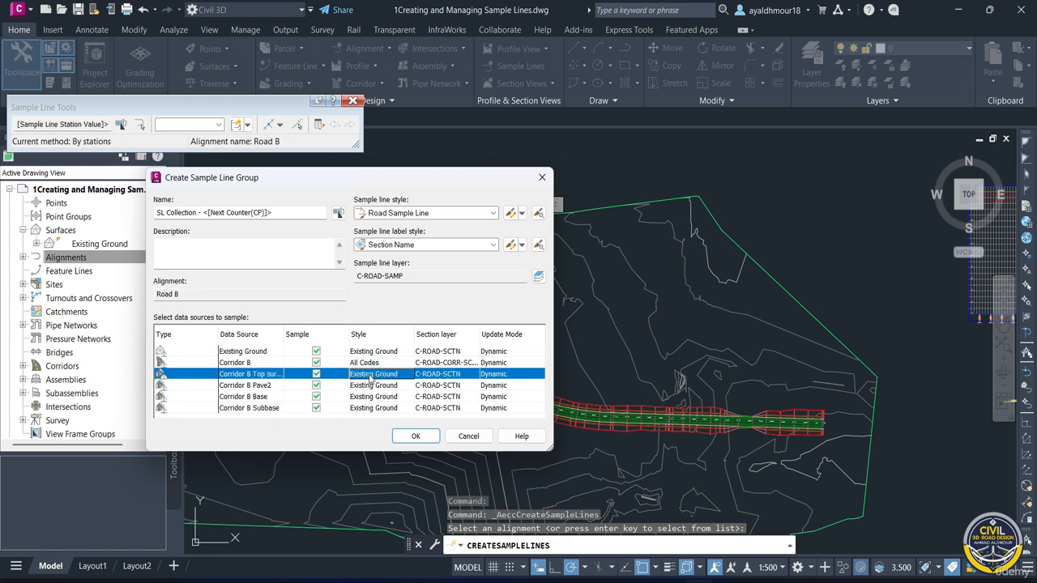
left_click(371, 377)
left_click(465, 251)
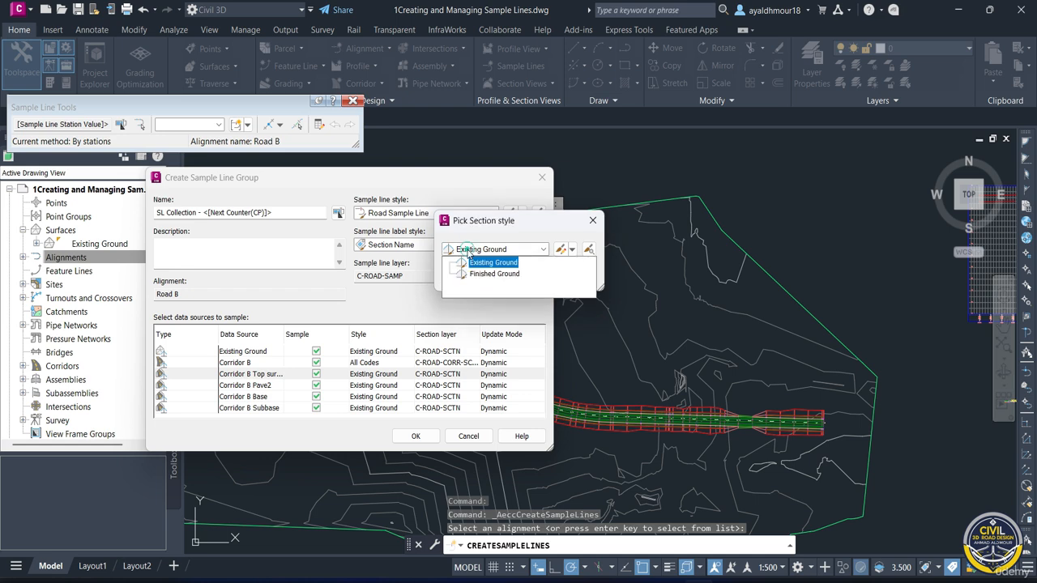
left_click(474, 275)
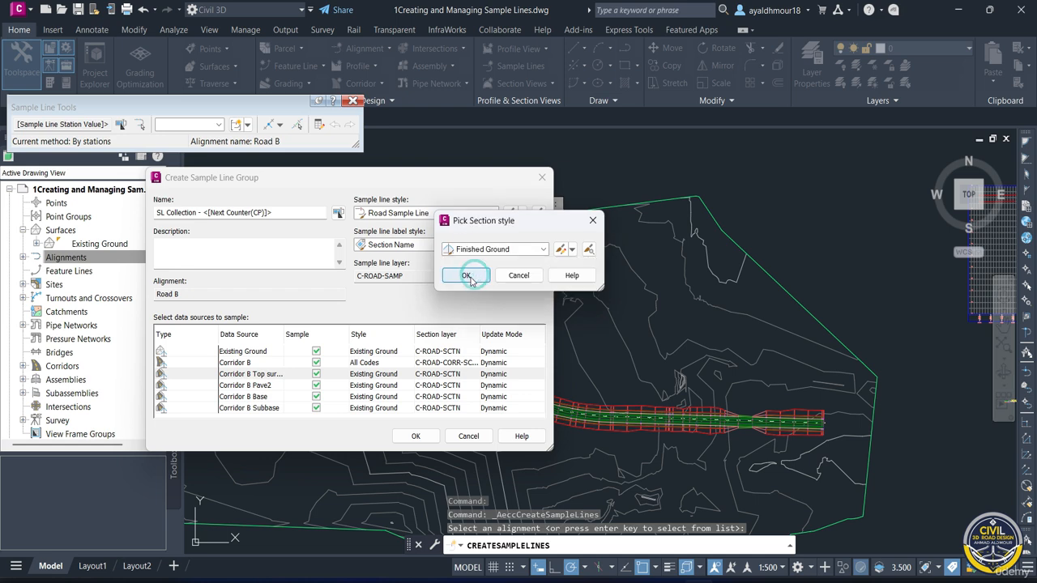
left_click(469, 276)
Set the section style of the Corridor B Pave2 surface to Finished Ground.
left_click(361, 386)
left_click(362, 386)
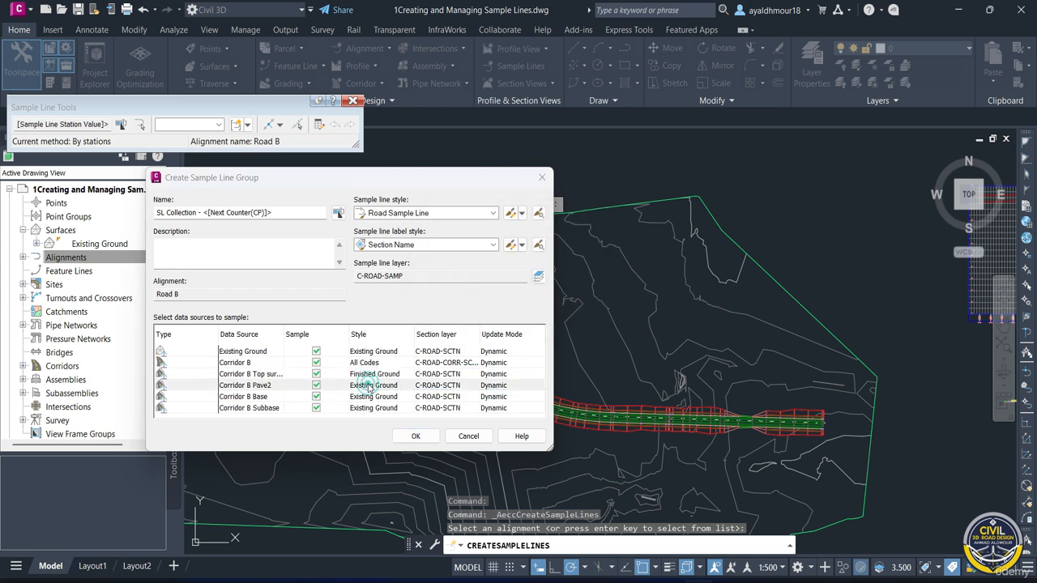
left_click(469, 251)
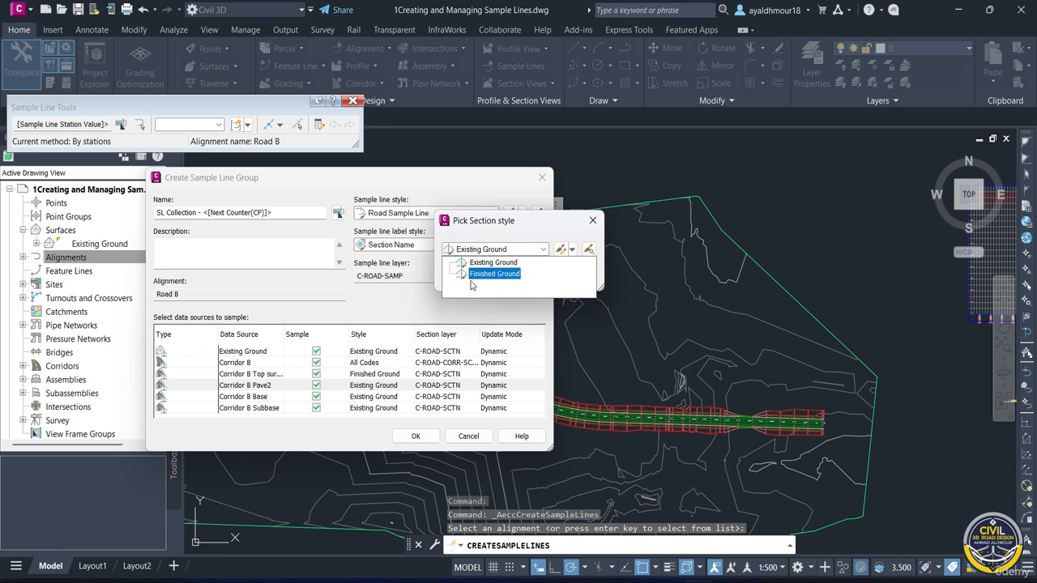
left_click(482, 276)
left_click(470, 275)
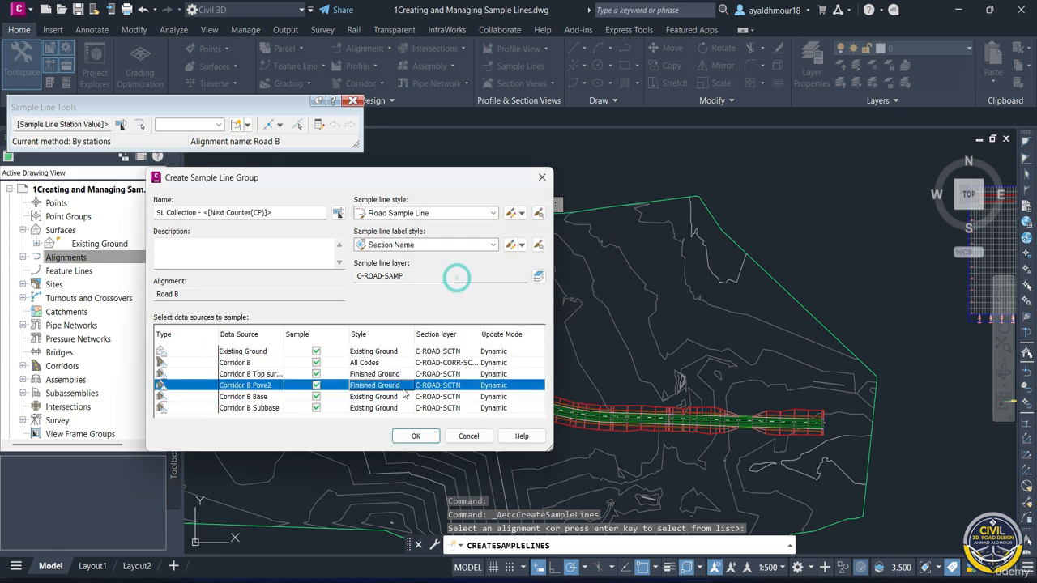
Set the section style of the Corridor B Base surface to Finished Ground.
left_click(395, 397)
left_click(395, 397)
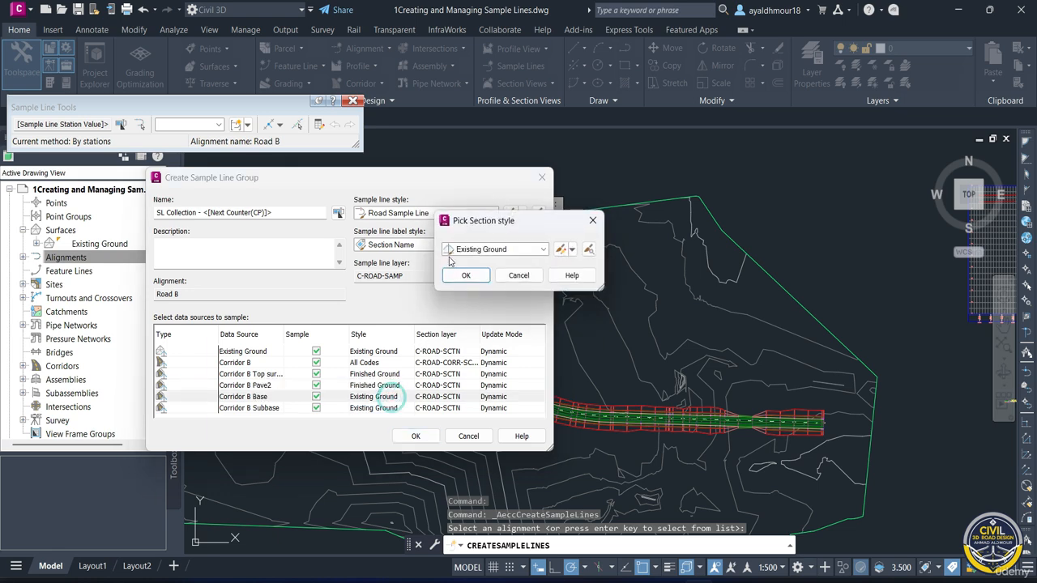
left_click(458, 250)
left_click(490, 273)
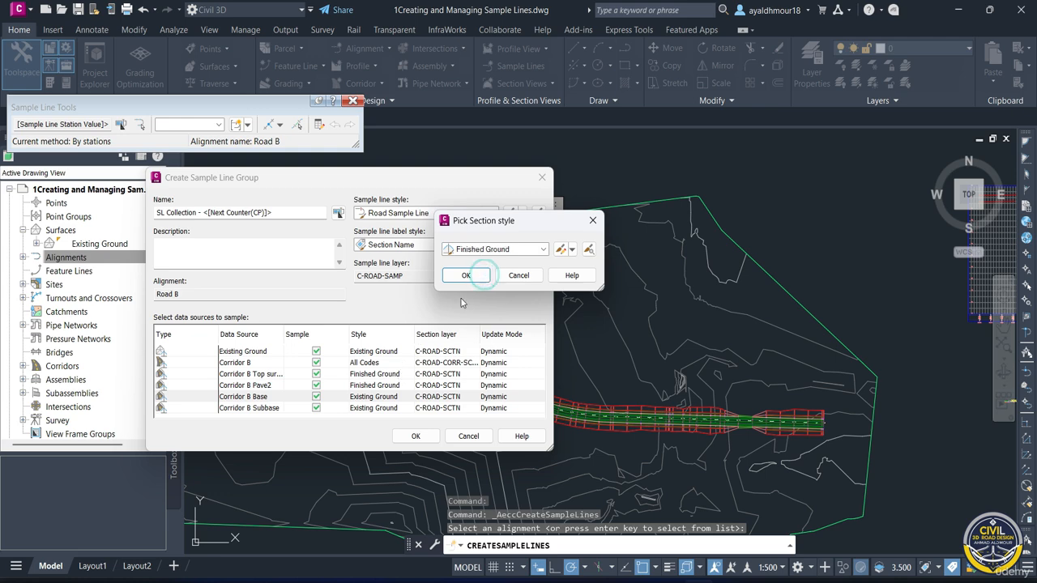
left_click(466, 276)
Set the section style of the Corridor B Subbase surface to Finished Ground.
left_click(393, 407)
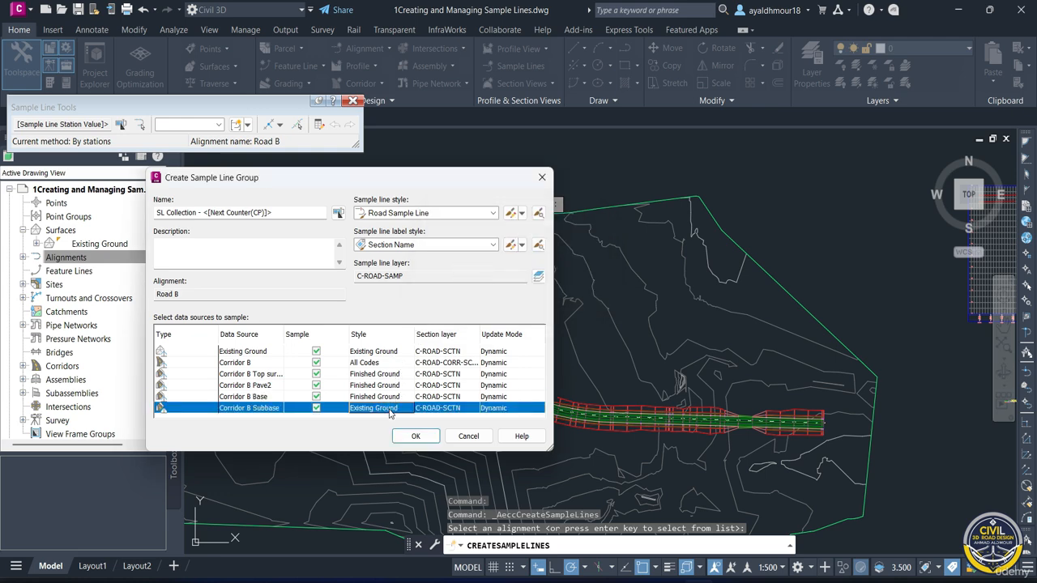
left_click(395, 408)
left_click(486, 250)
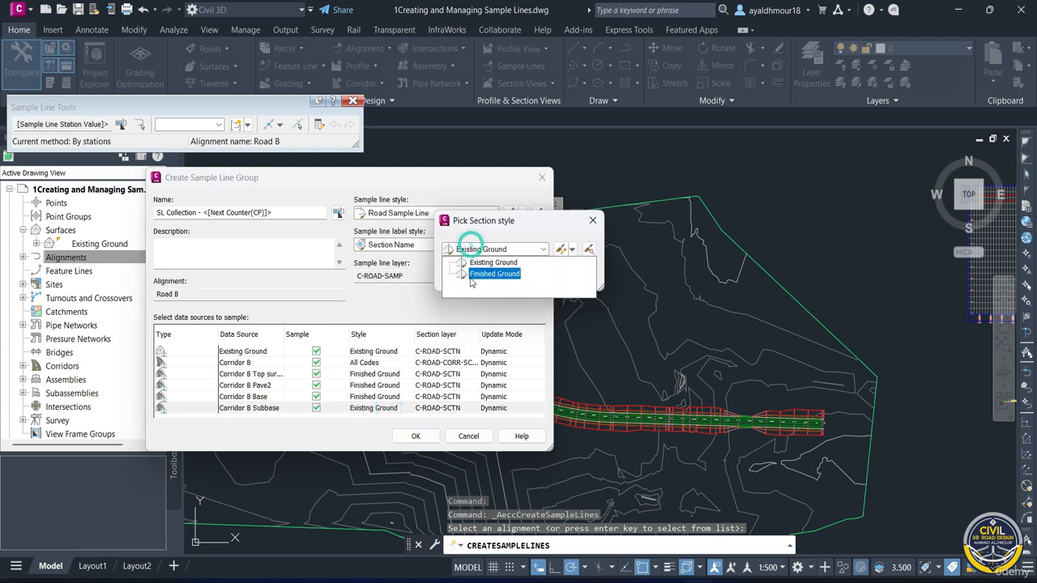
left_click(476, 274)
left_click(475, 277)
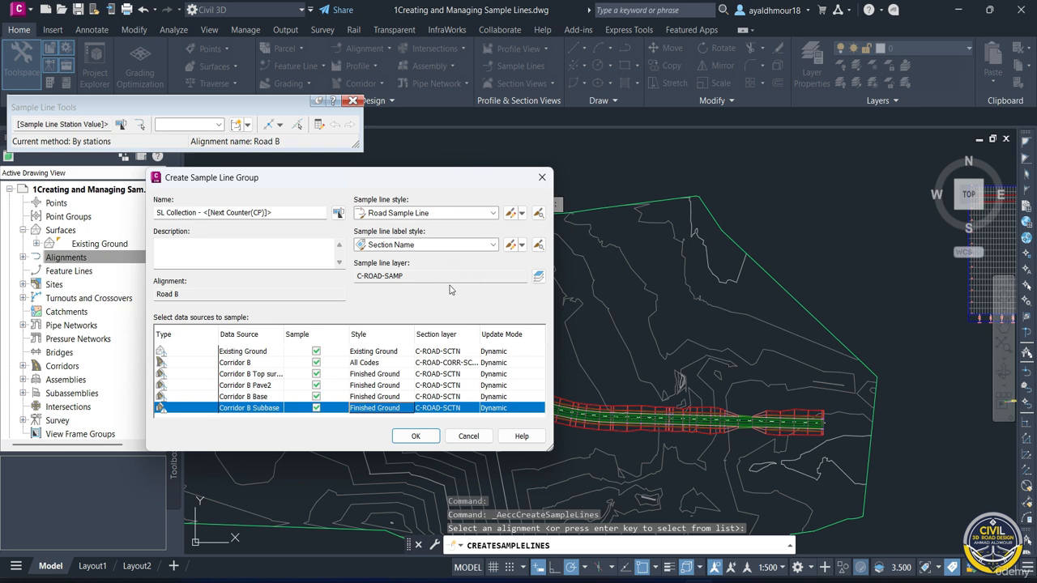
Keep the Existing Ground update mode as Dynamic and create the sample line group.
left_click(501, 355)
left_click(502, 355)
left_click(502, 355)
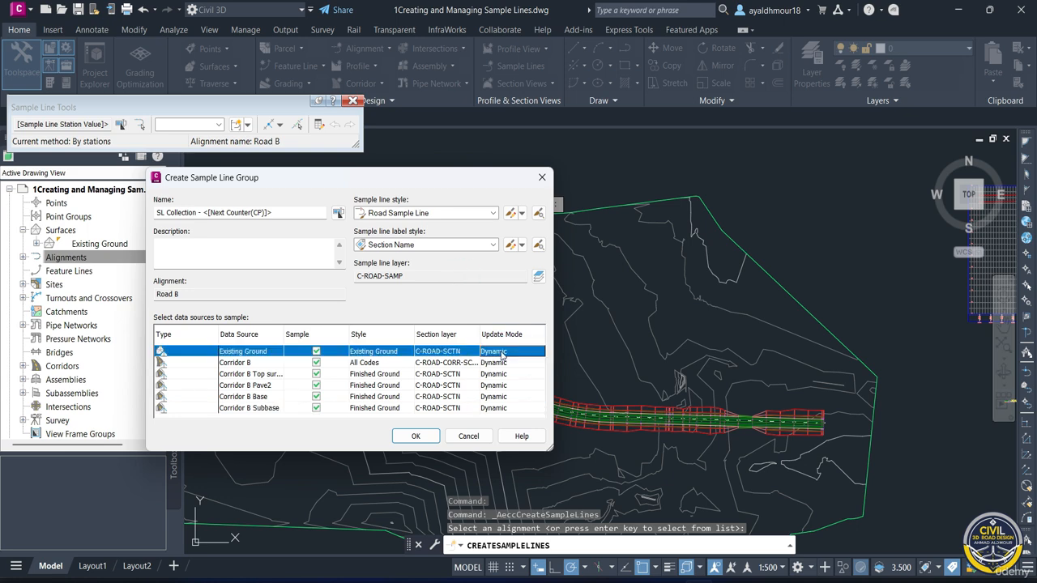
left_click(501, 355)
left_click(500, 317)
left_click(483, 305)
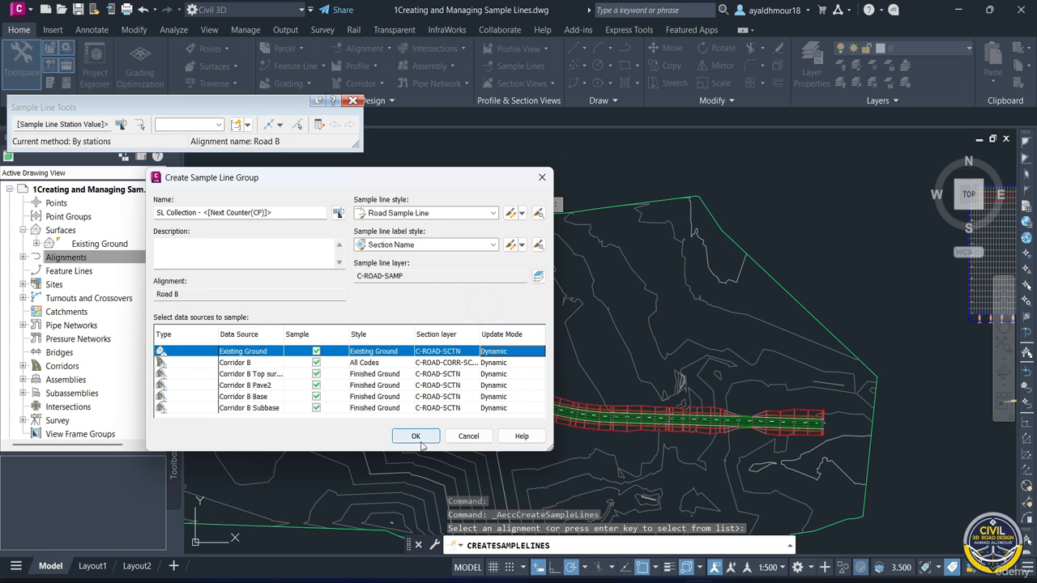
left_click(417, 437)
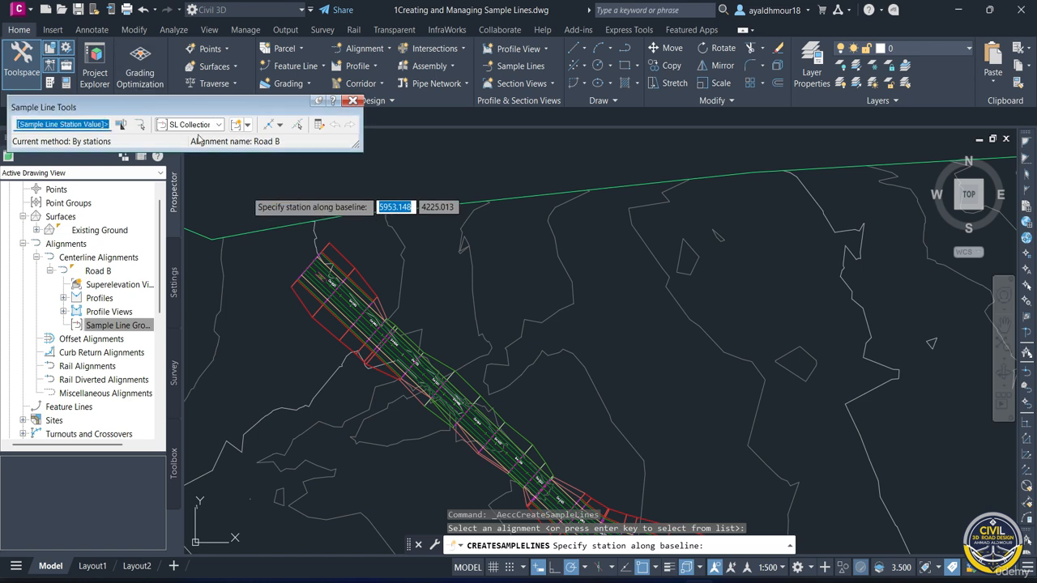
Using the At a Station method, add a sample line at the start of Road B with 50 m left and right swath widths.
left_click(280, 125)
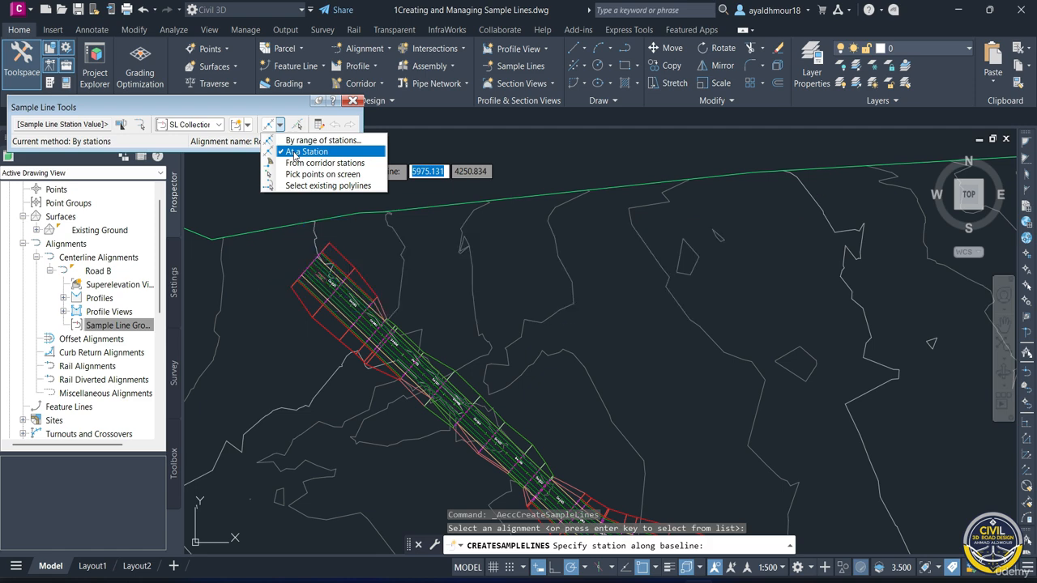
left_click(296, 154)
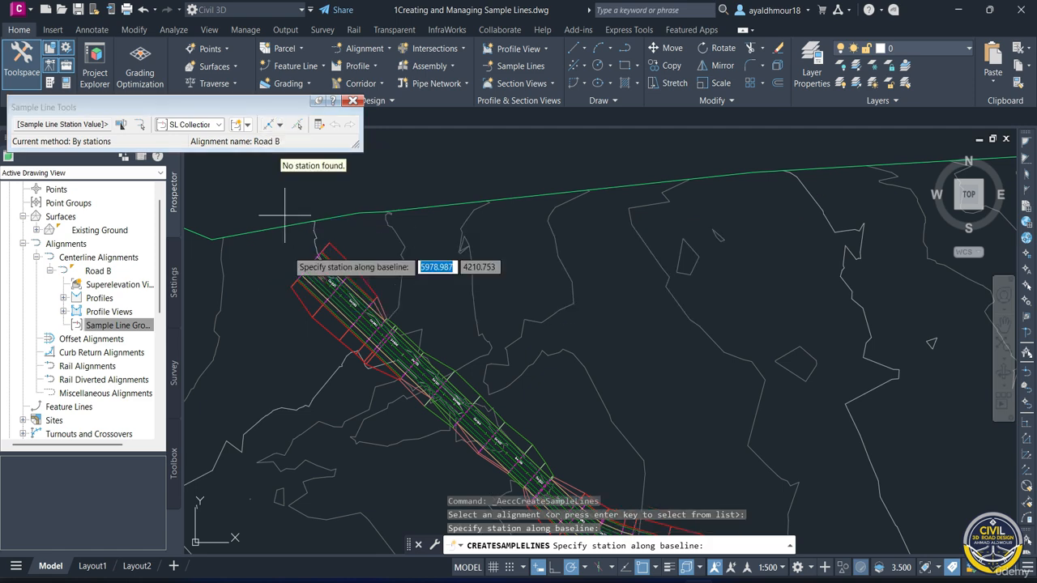
scroll(312, 243, "up", 5)
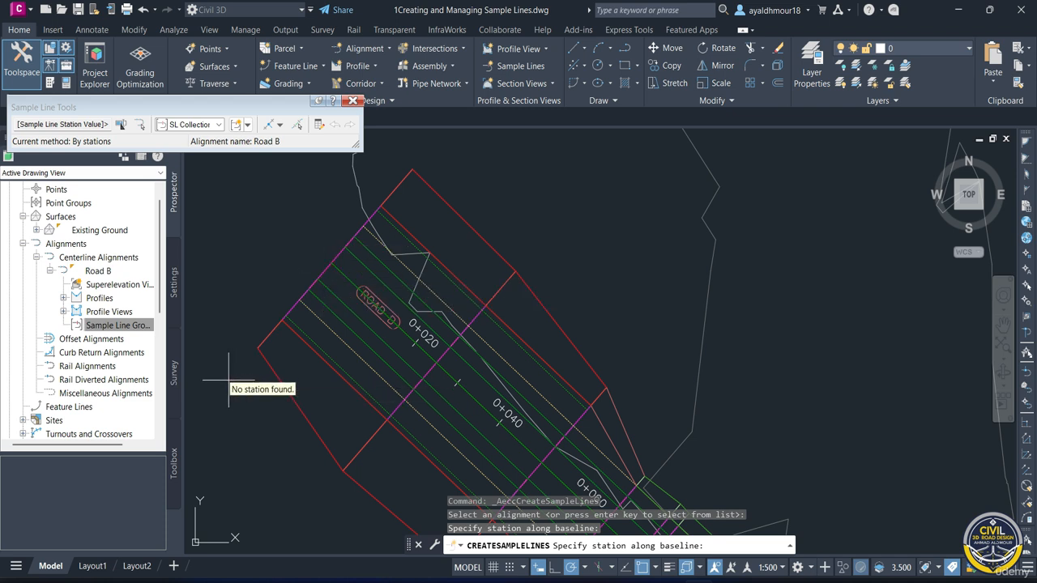
left_click(437, 152)
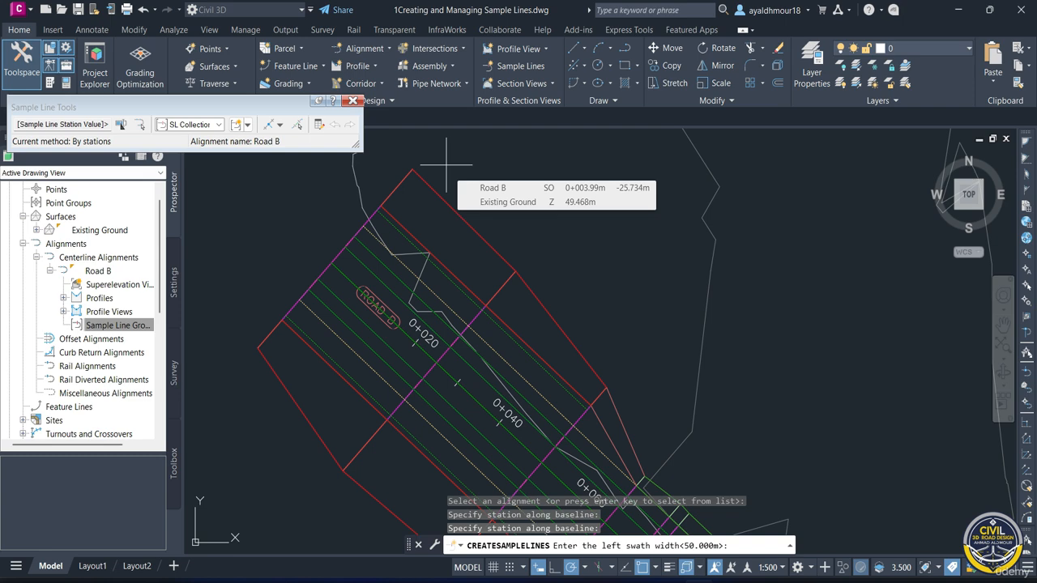
key("Return")
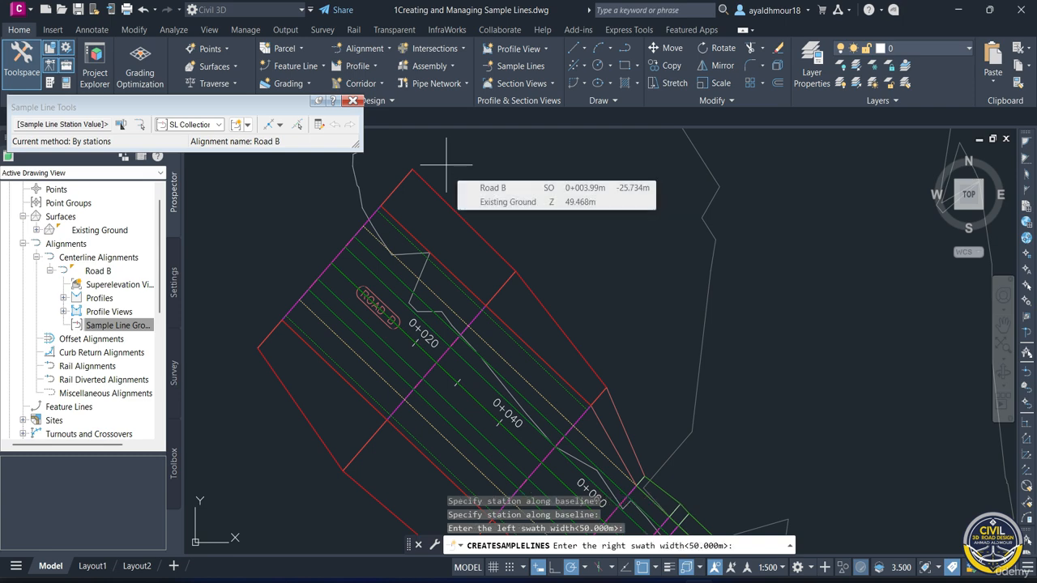
key("Return")
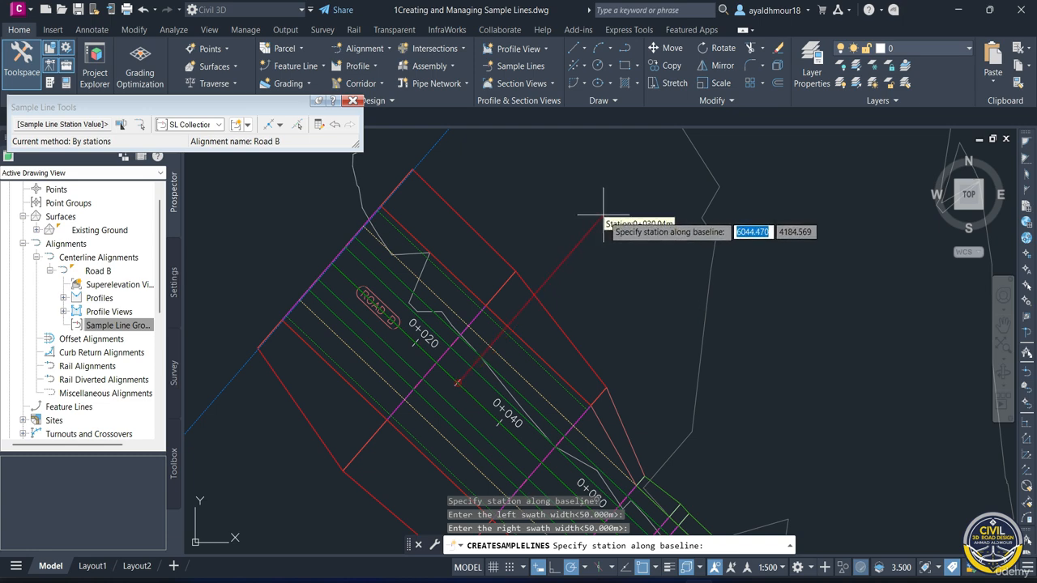
Add a sample line at the tick mark between 0+020 and 0+040, about station 0+030, with 50 m left and right swath widths.
scroll(412, 389, "up", 5)
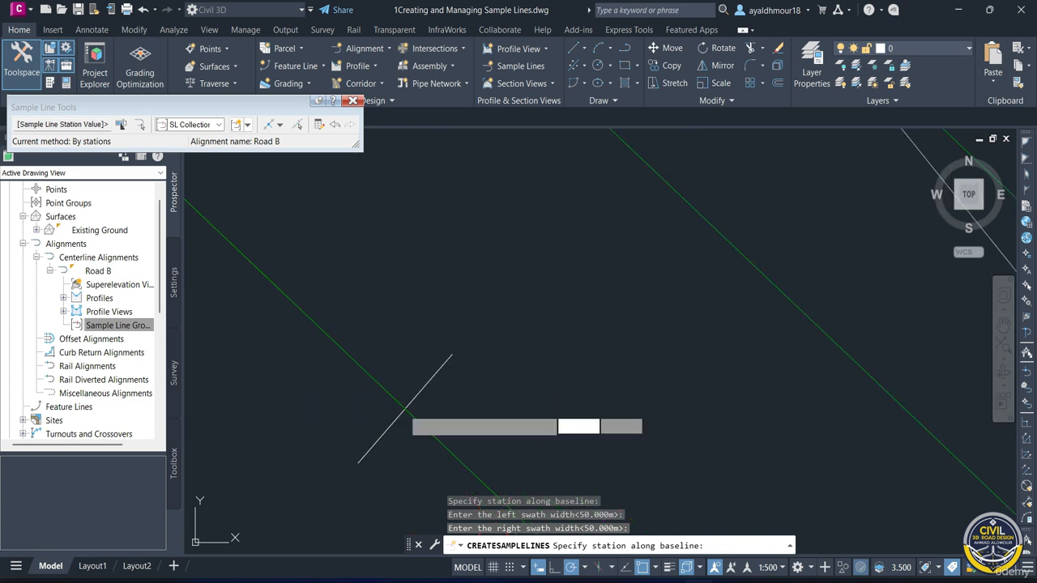
left_click(405, 410)
scroll(484, 352, "down", 4)
scroll(485, 353, "down", 5)
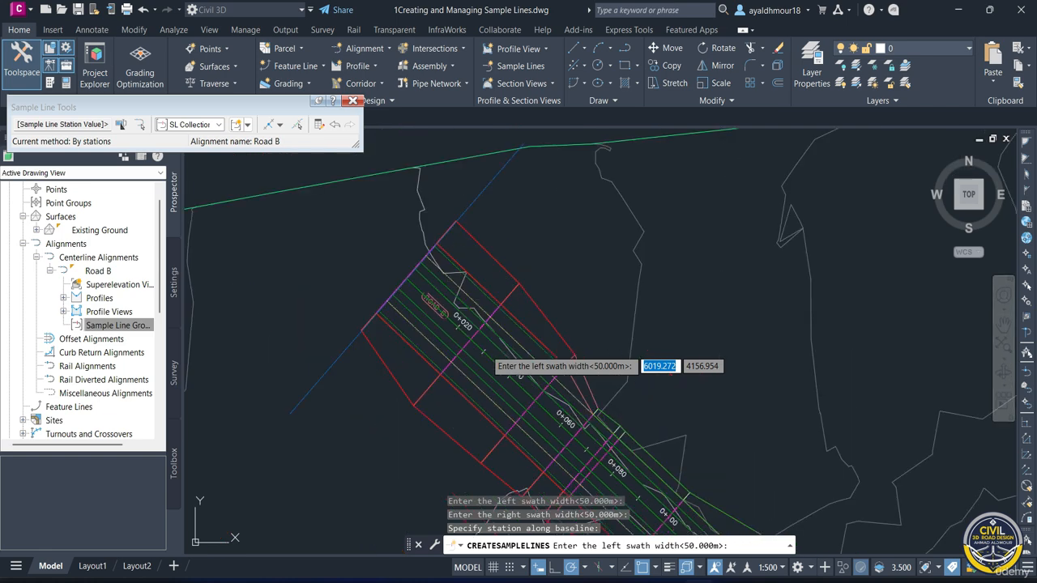
key("Return")
key("Return")
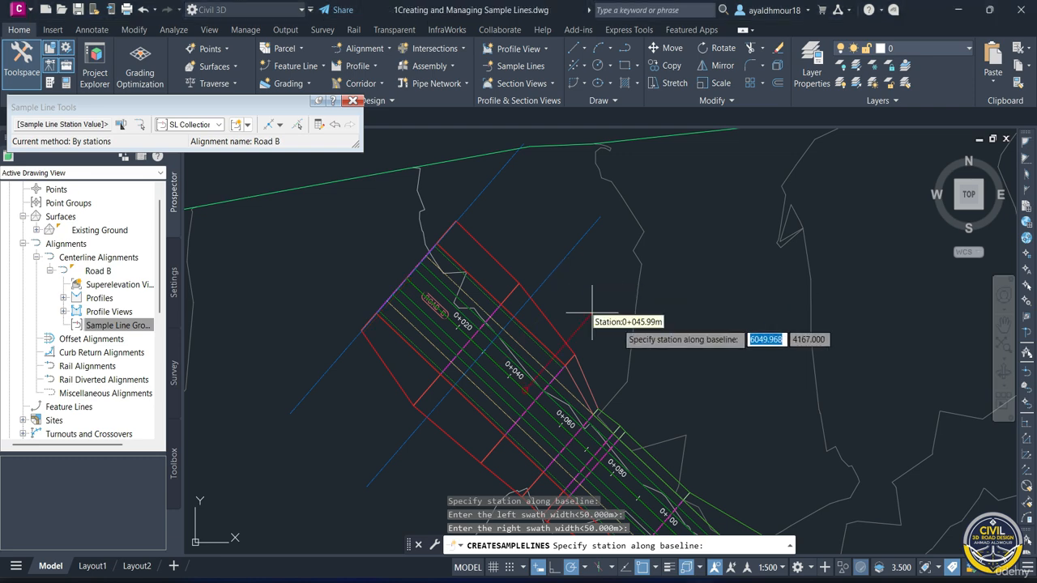
Add a sample line between stations 0+060 and 0+080 on Road B with 50 m left and right swath widths.
left_click(693, 337)
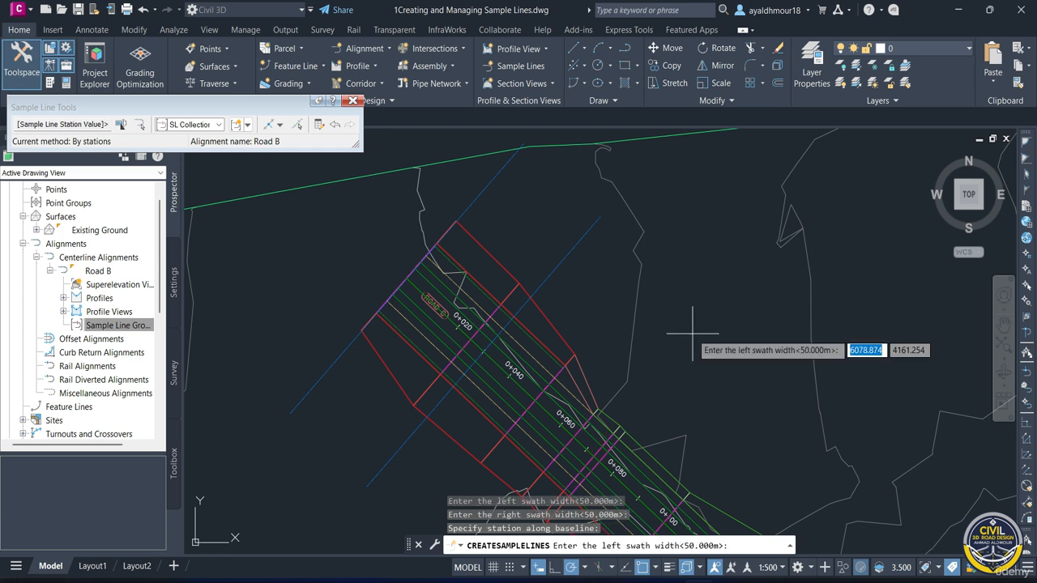
key("Return")
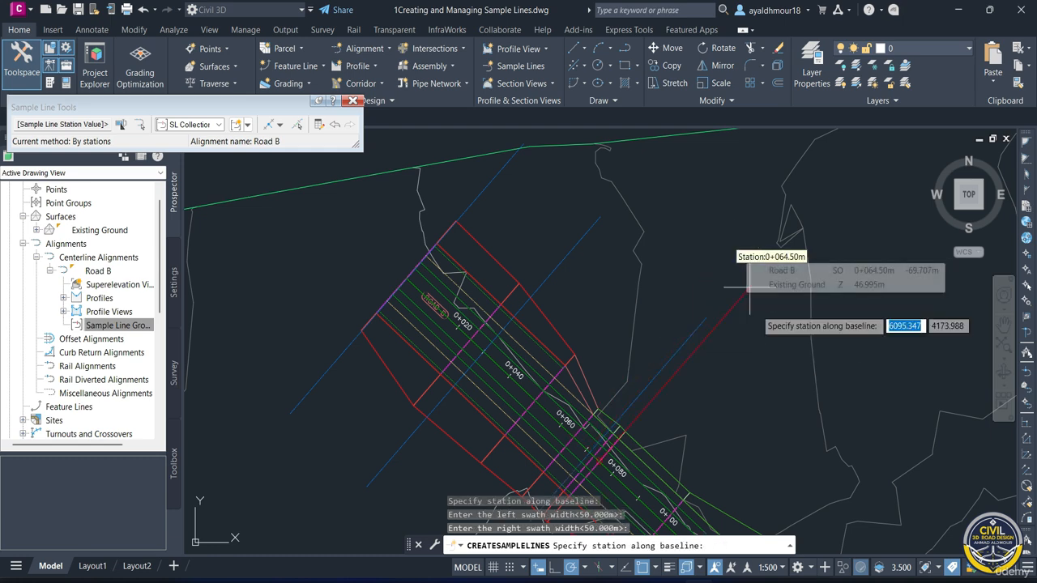
scroll(753, 324, "down", 5)
middle_click_drag(776, 352, 731, 346)
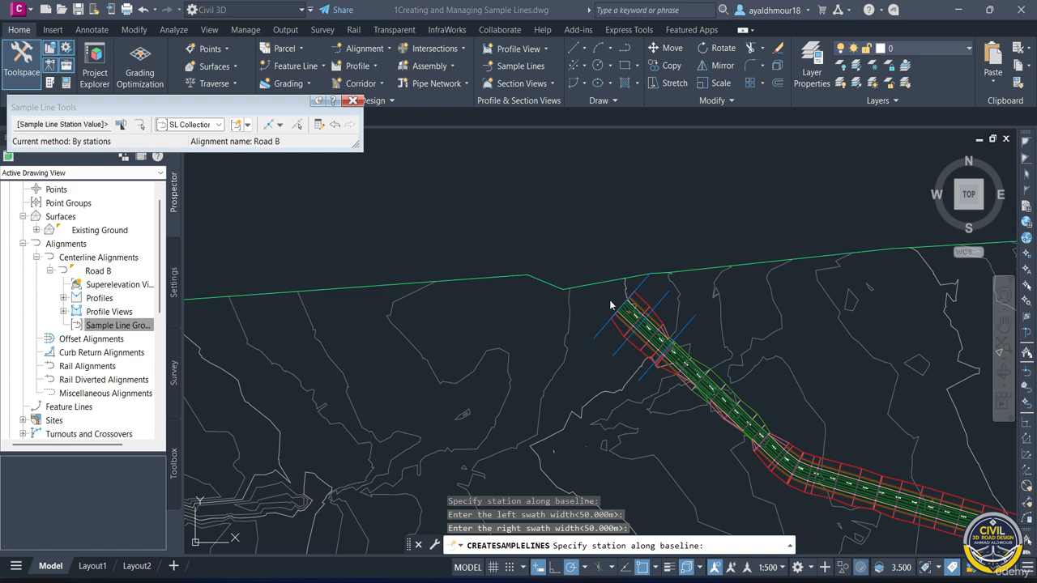
Using By Range of Stations, add sample lines along all of Road B with 50 m swath widths and tangent increments, and 20 m curve and spiral increments.
left_click(280, 124)
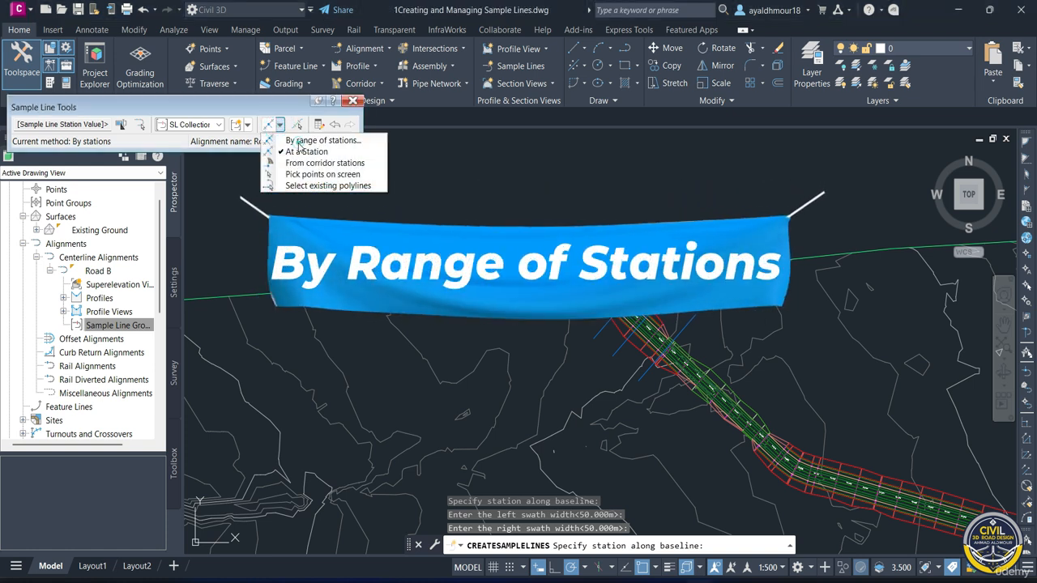
left_click(299, 143)
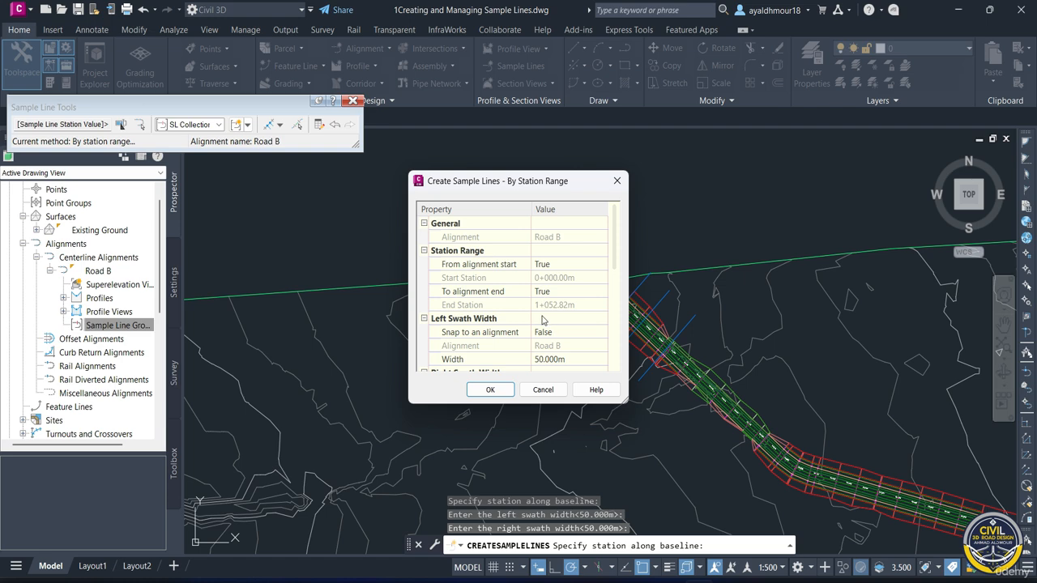
scroll(546, 319, "down", 1)
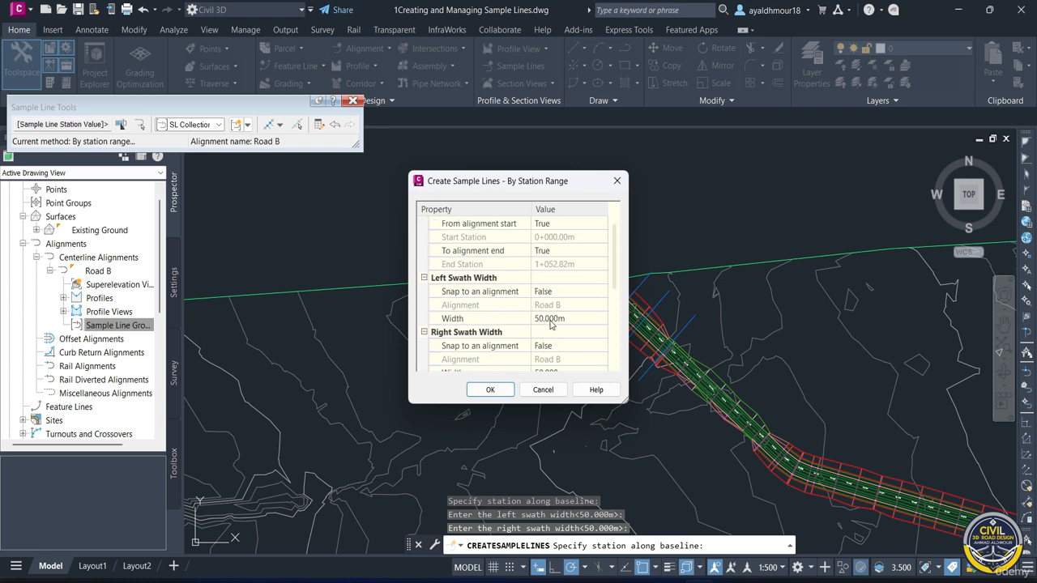
scroll(550, 323, "down", 2)
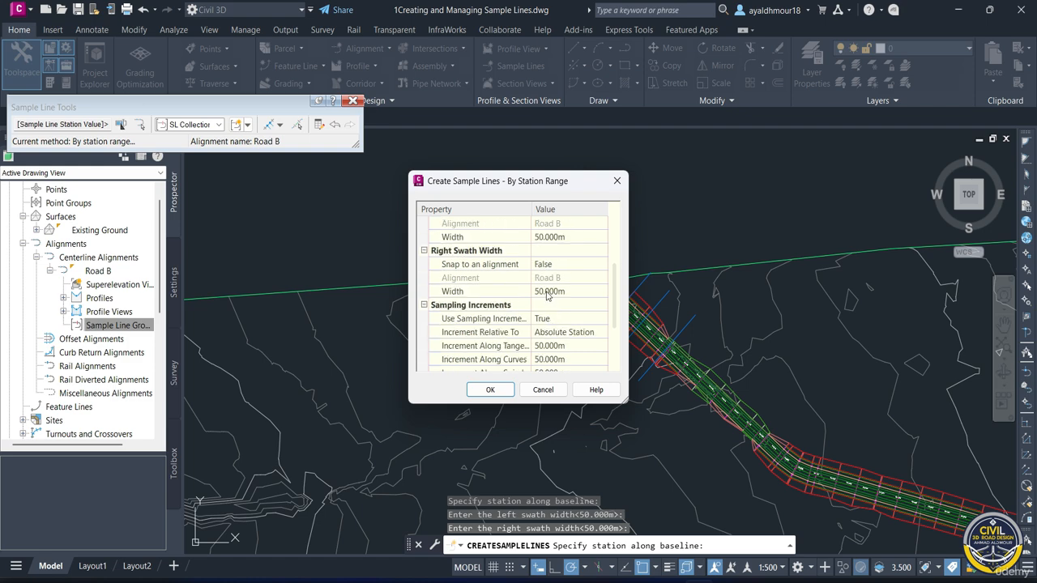
scroll(548, 296, "down", 1)
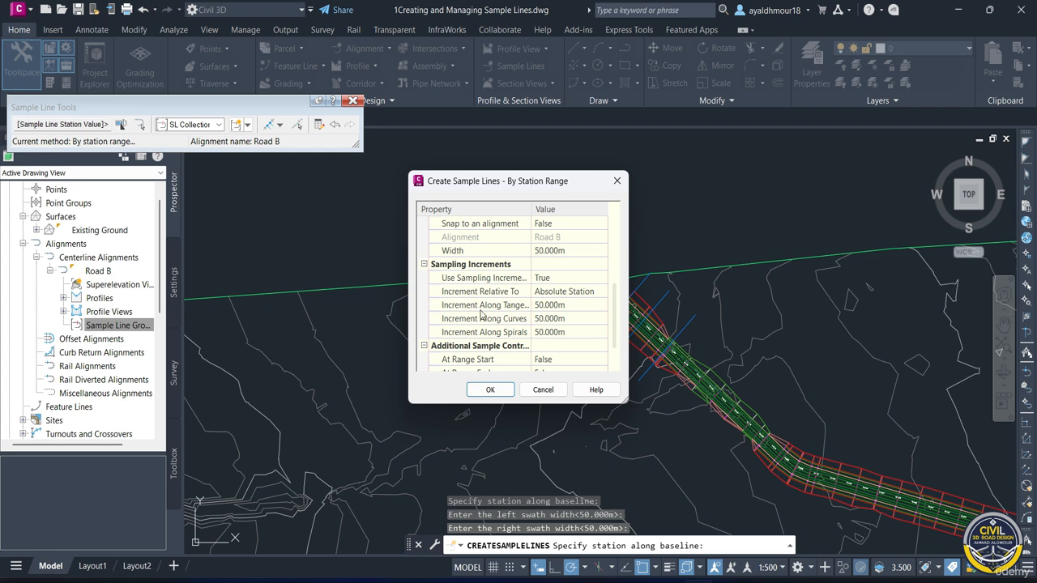
left_click(548, 318)
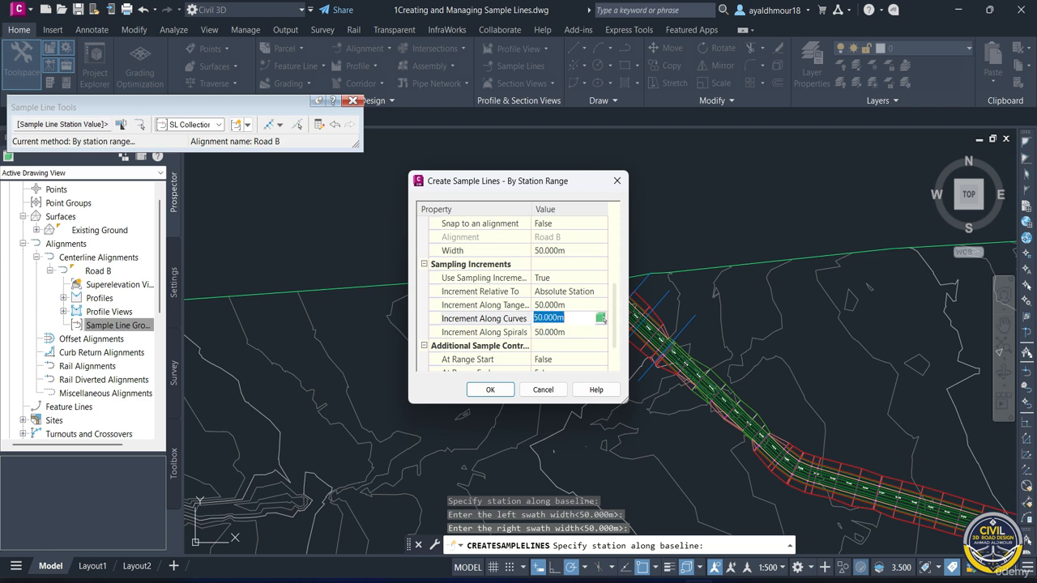
type("20")
left_click(555, 332)
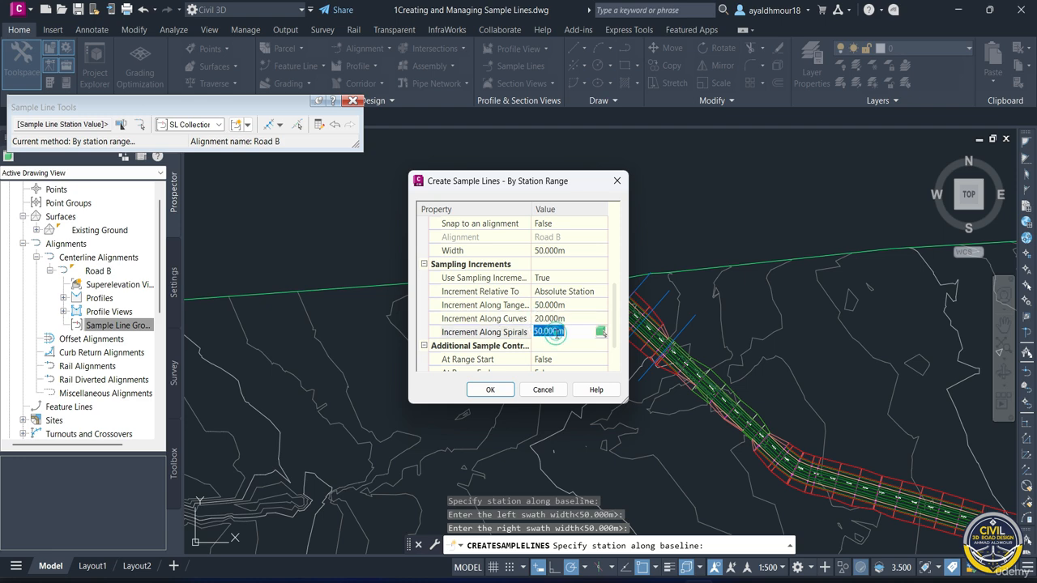
type("20")
left_click(548, 345)
scroll(559, 350, "down", 1)
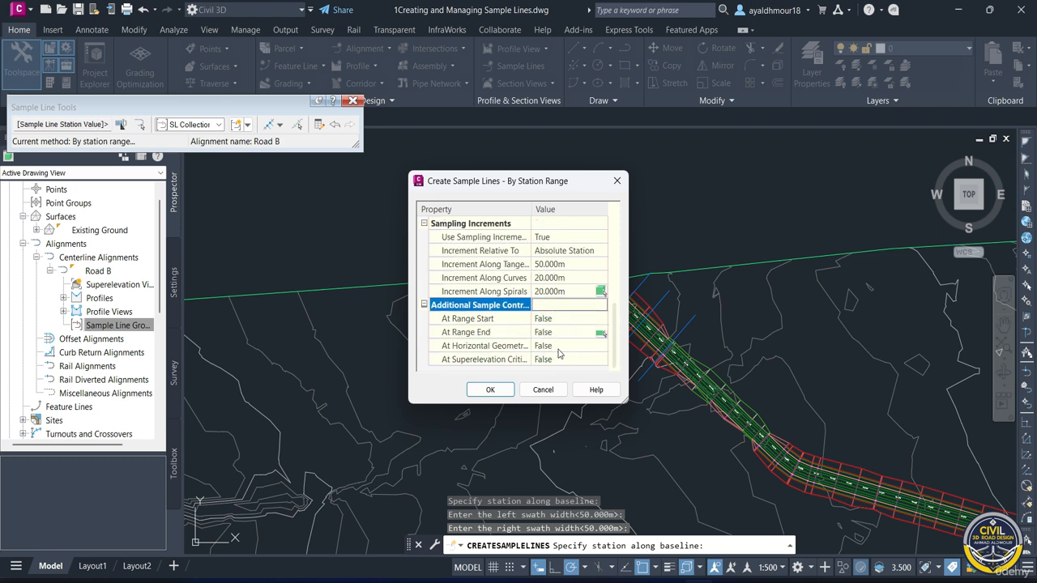
left_click(487, 391)
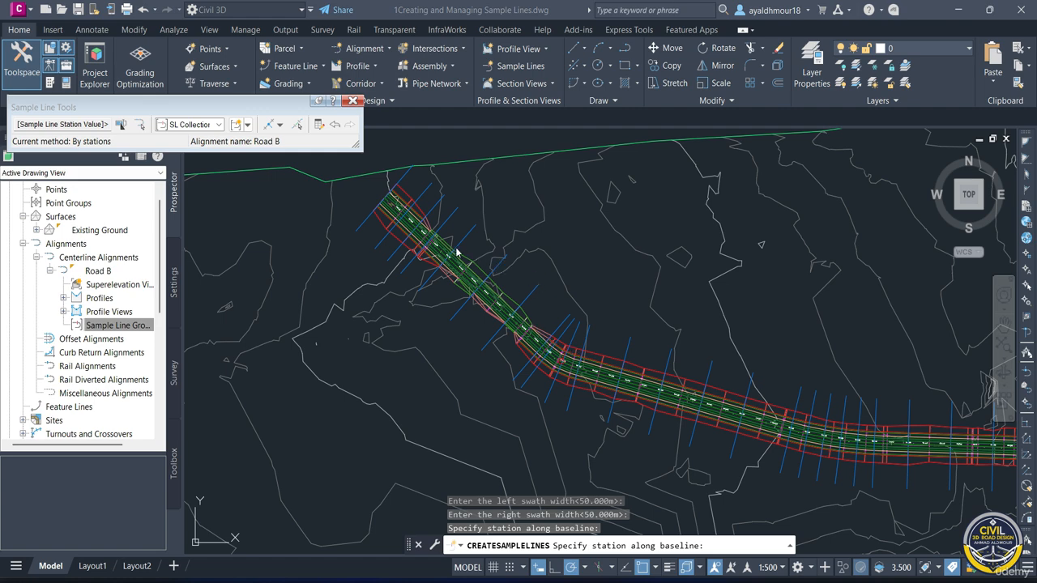
Check the new sample lines around Road B's first curve and finish the sample line creation by closing Sample Line Tools.
scroll(552, 370, "up", 2)
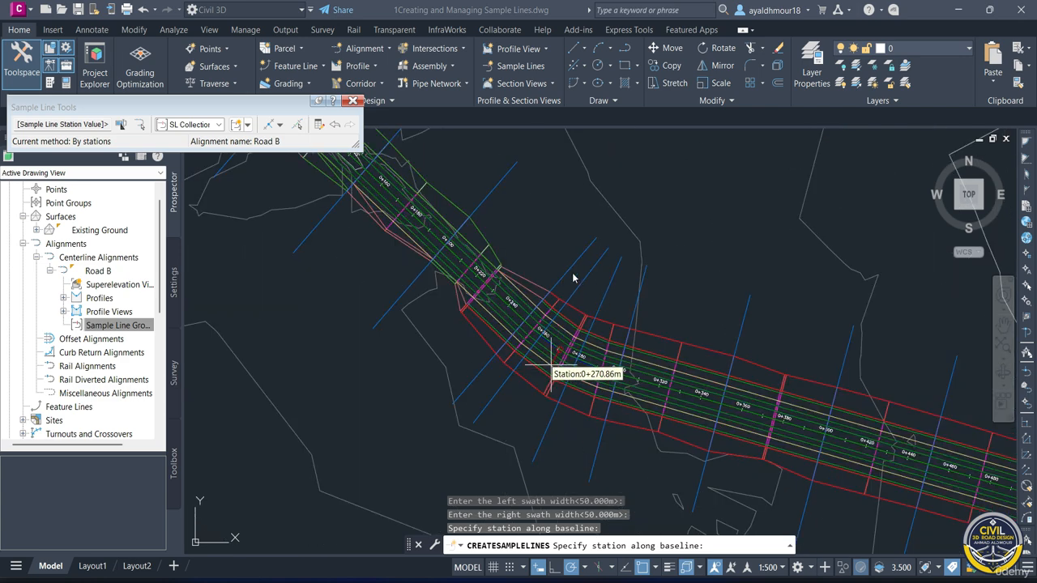
scroll(516, 390, "down", 1)
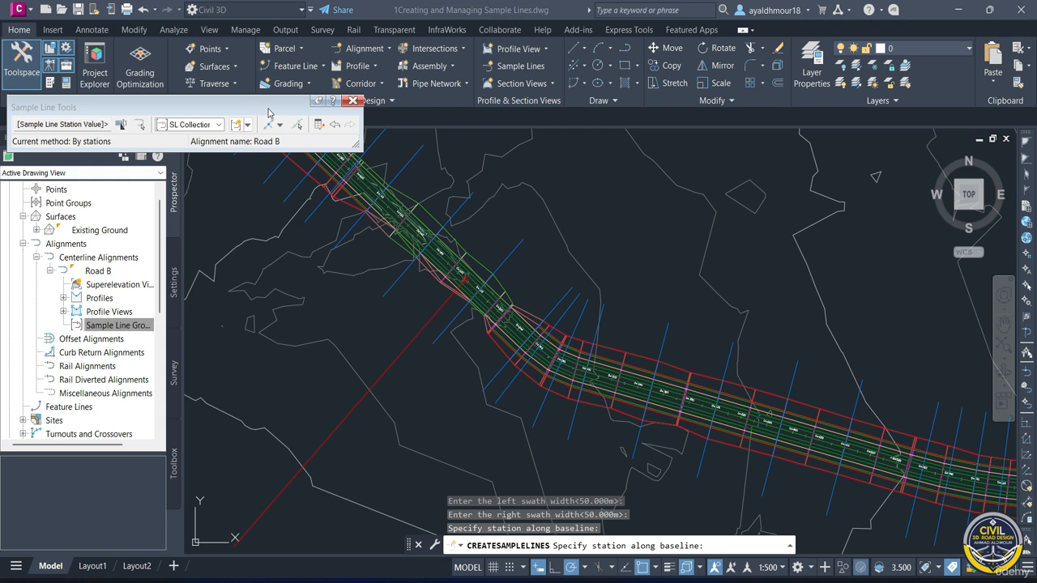
scroll(424, 178, "up", 3)
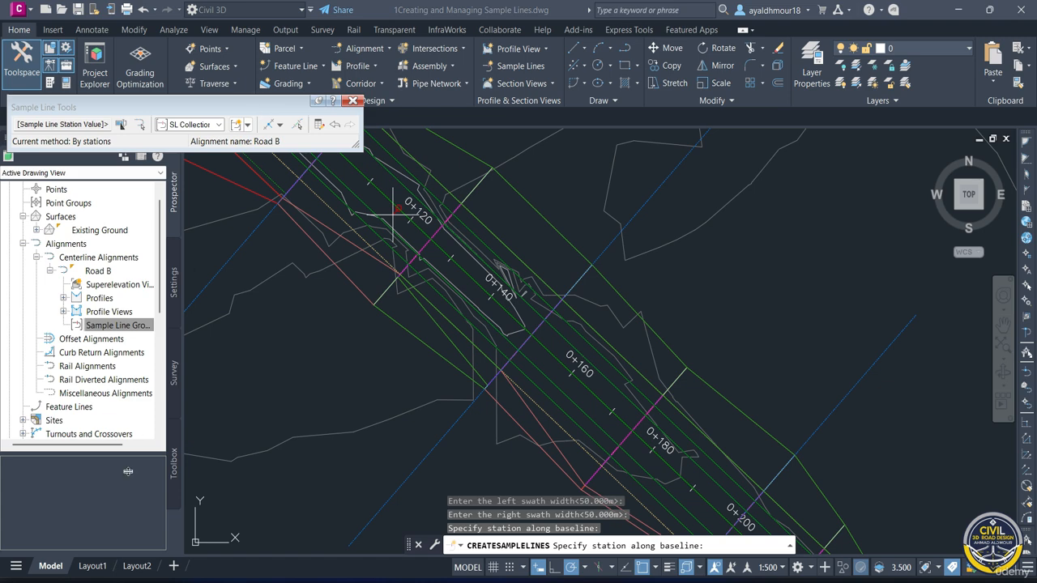
left_click(203, 110)
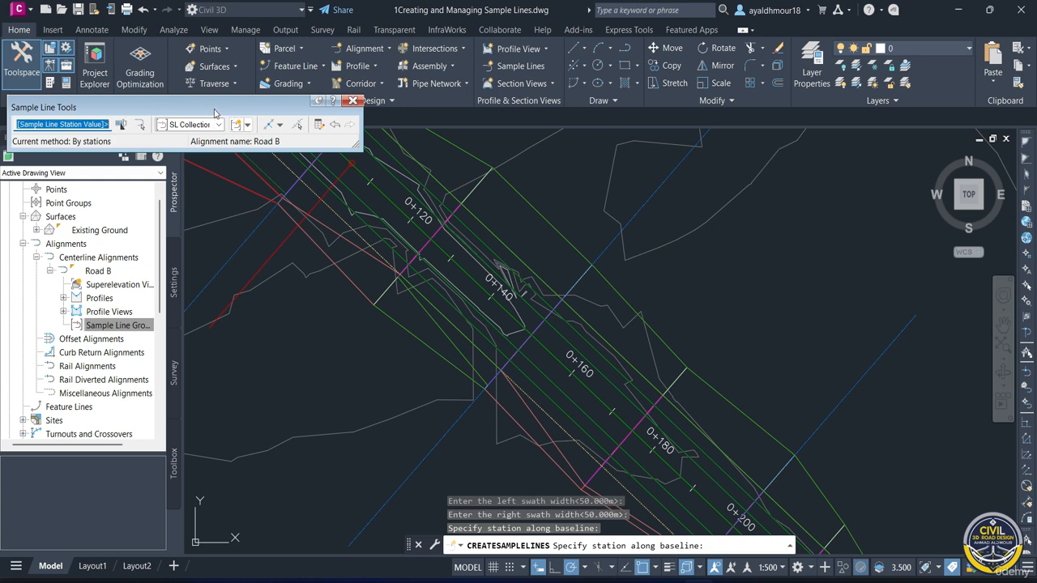
left_click(346, 101)
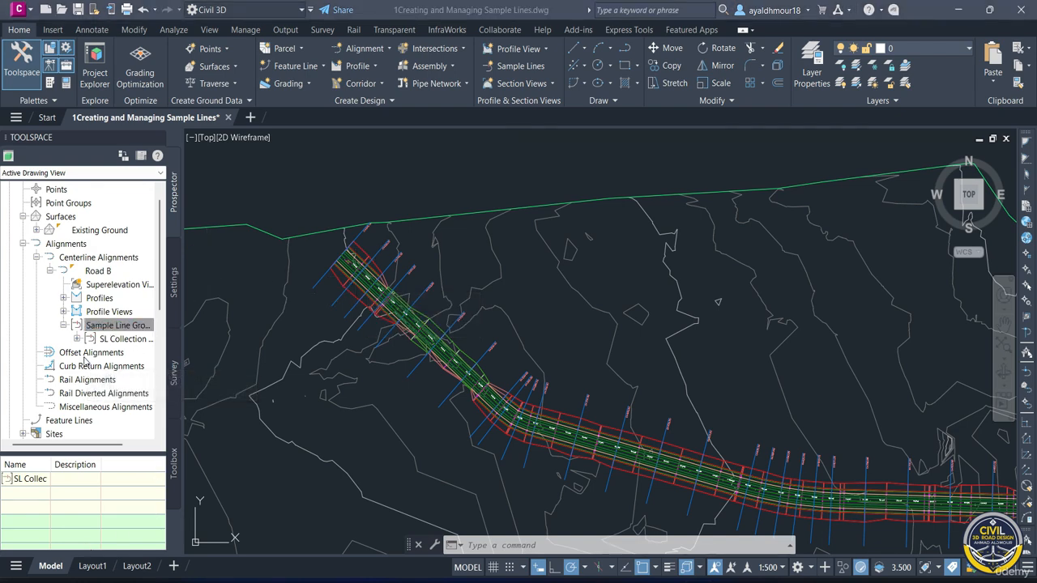
Expand Road B's new sample line group in the Prospector tree and examine the sample lines and their station labels along the road.
left_click(101, 342)
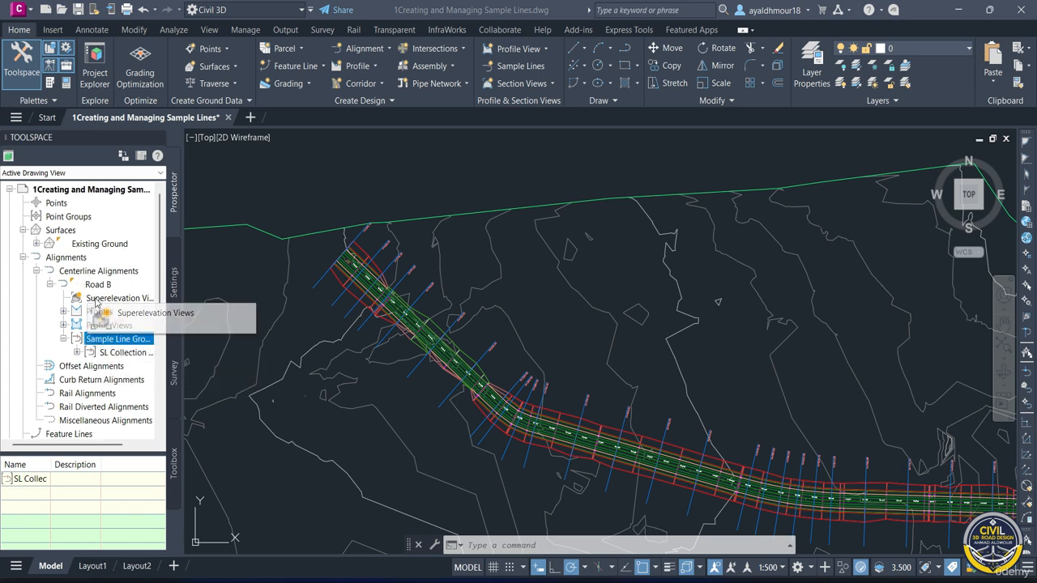
left_click(77, 353)
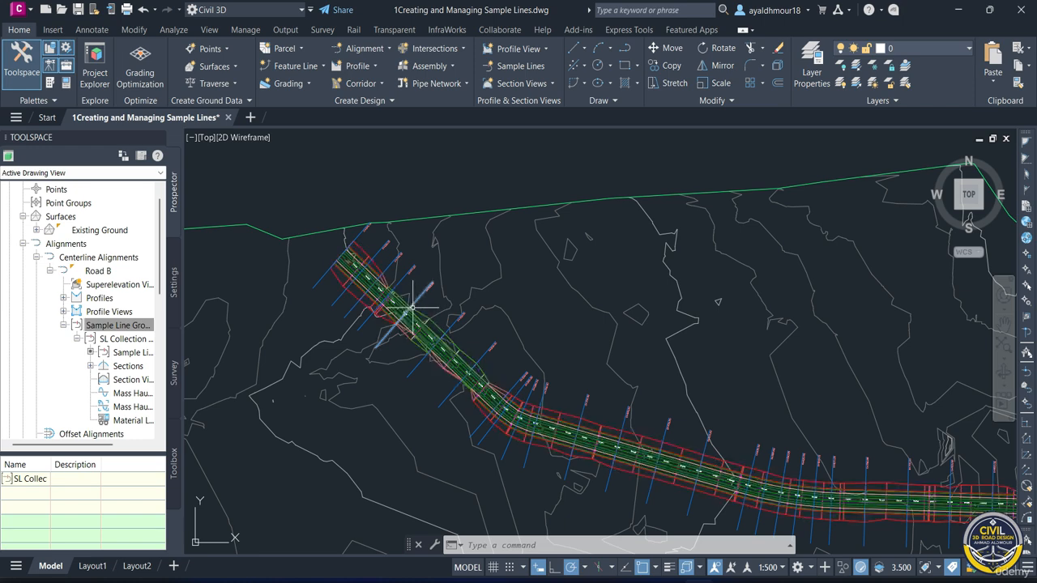
scroll(393, 293, "up", 4)
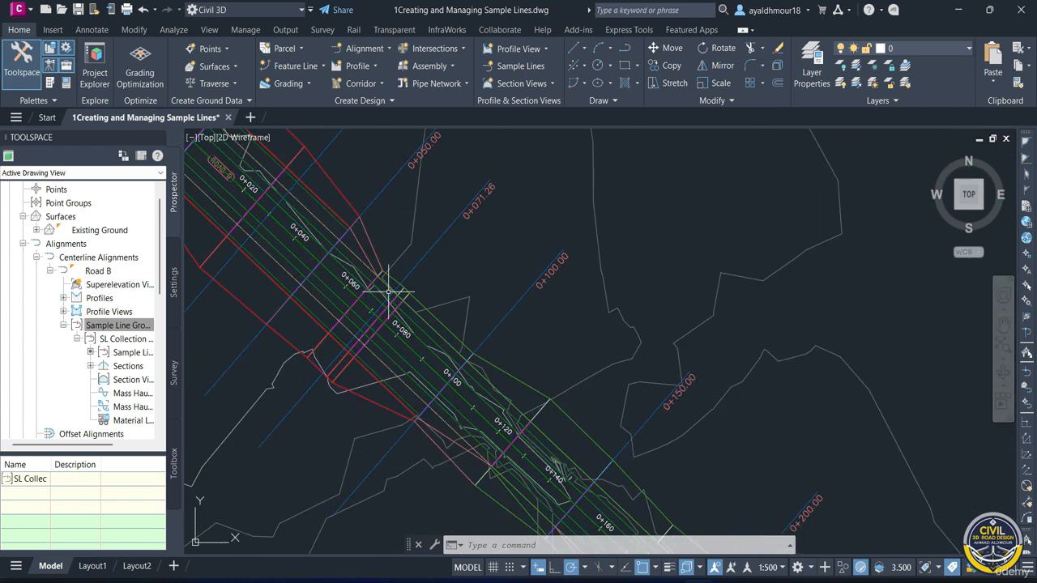
mouse_move(389, 293)
scroll(405, 200, "down", 2)
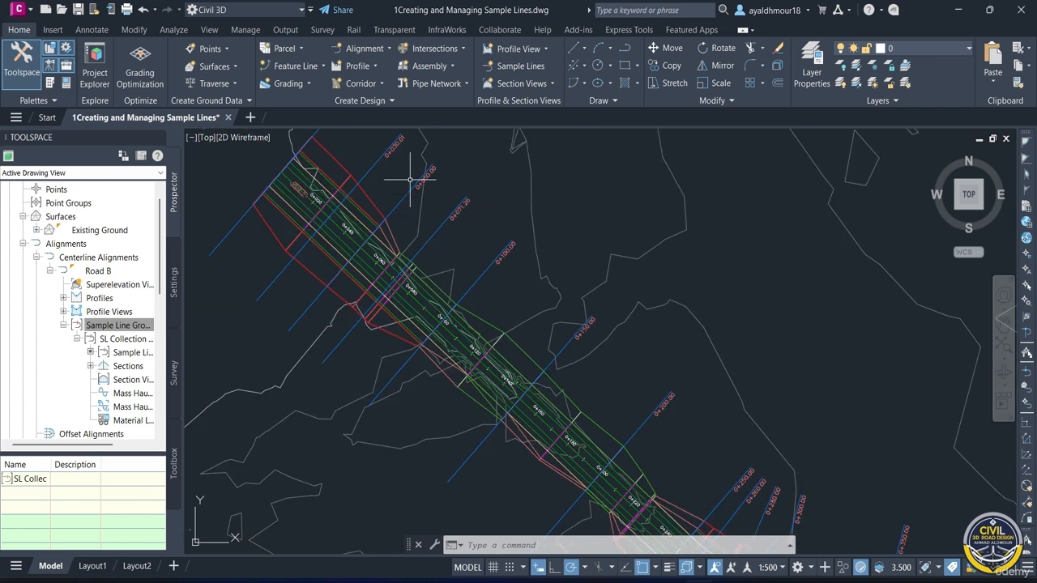
scroll(416, 172, "up", 3)
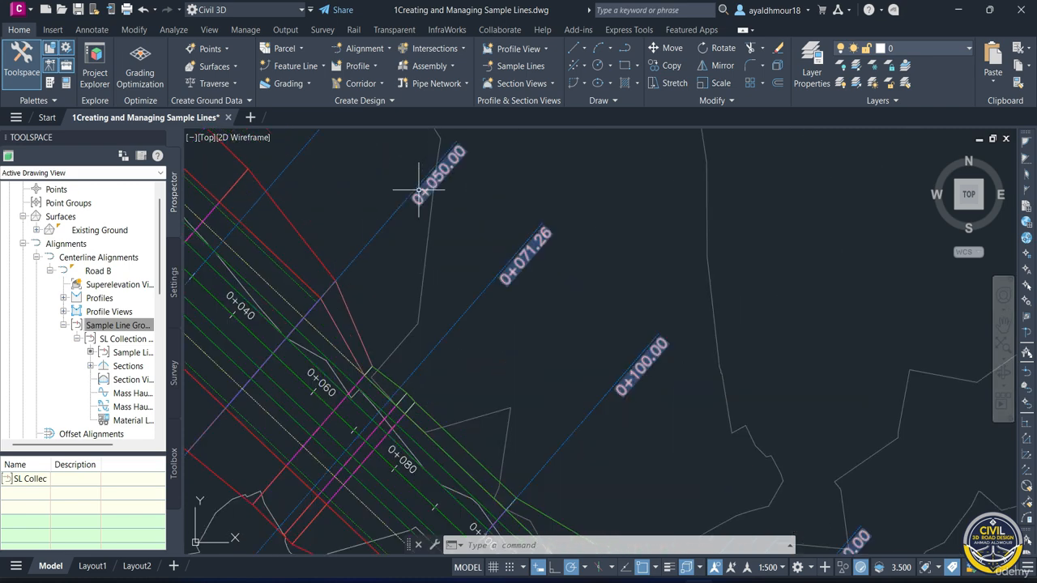
scroll(474, 348, "down", 5)
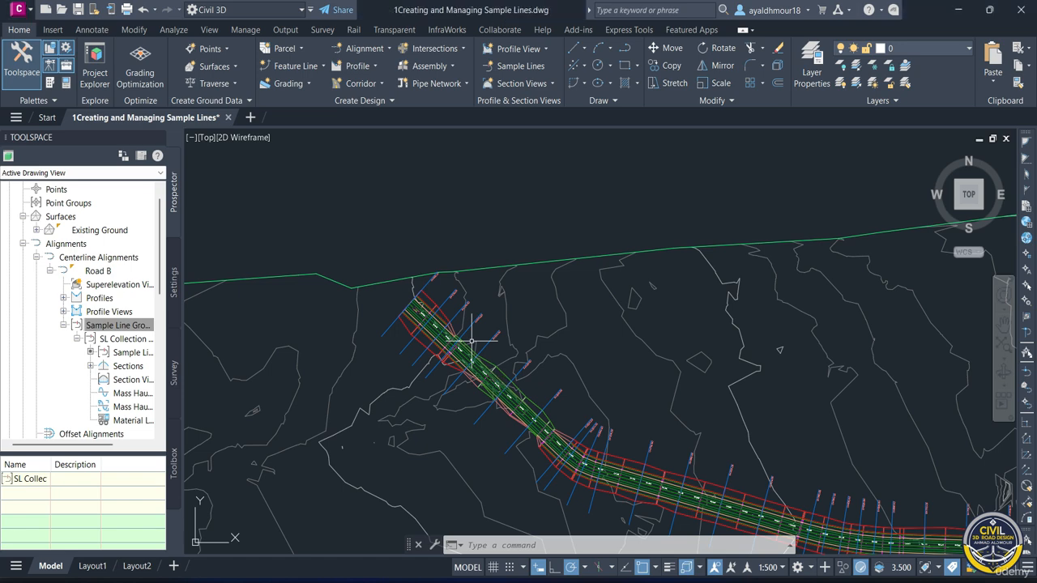
middle_click_drag(602, 407, 407, 304)
scroll(749, 367, "down", 1)
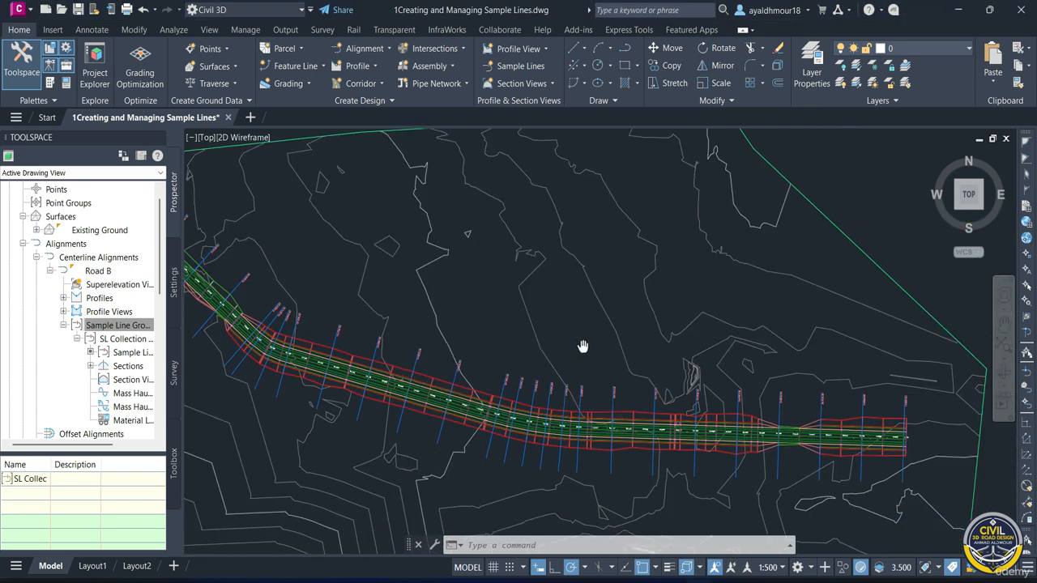
middle_click_drag(729, 365, 574, 343)
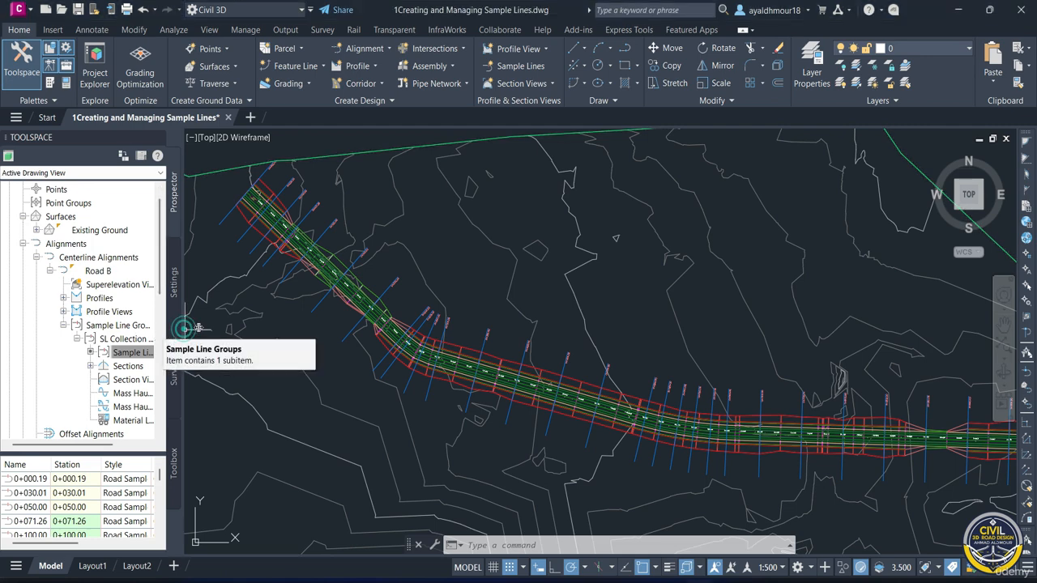
Widen the Toolspace and review the sample line group's properties, including its name and the list of sample lines with their offsets.
left_click_drag(184, 329, 198, 330)
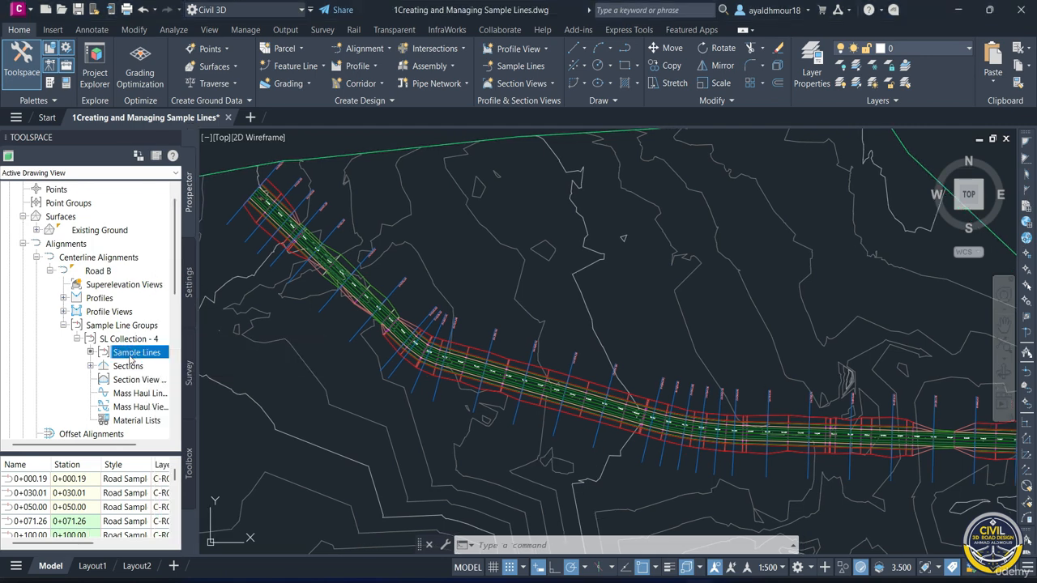
right_click(126, 356)
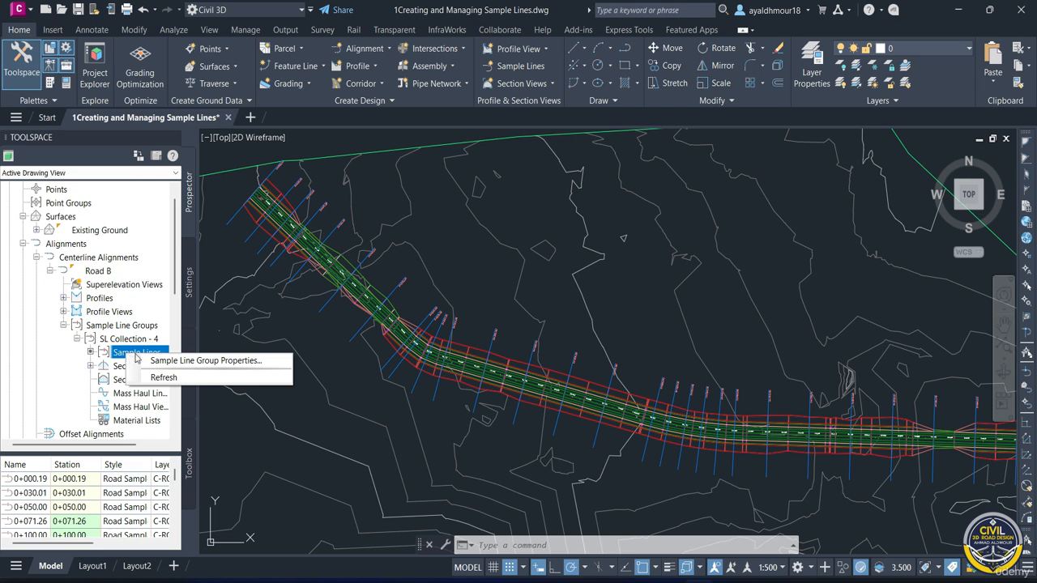
left_click(207, 362)
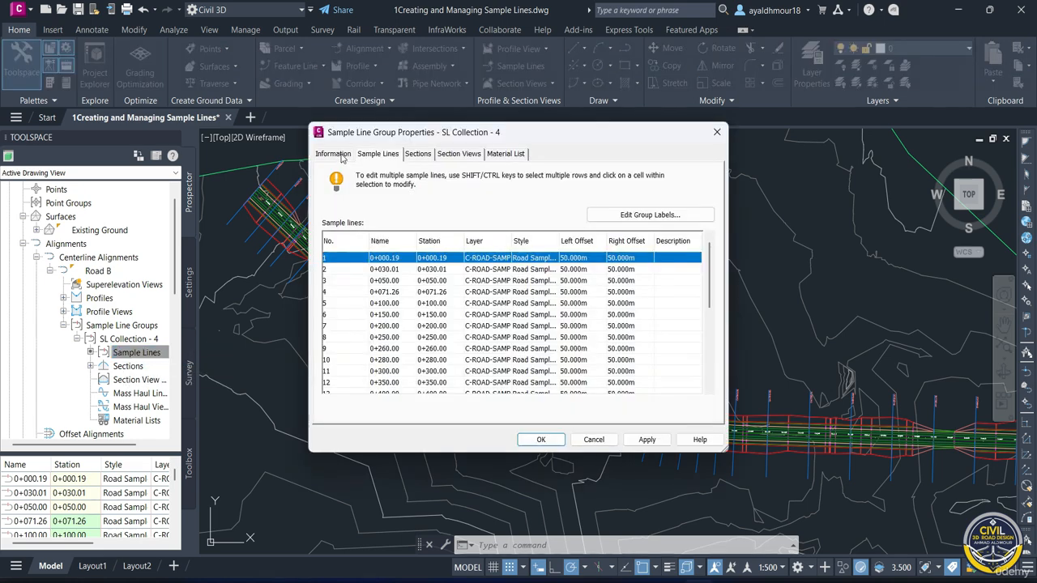
left_click(343, 156)
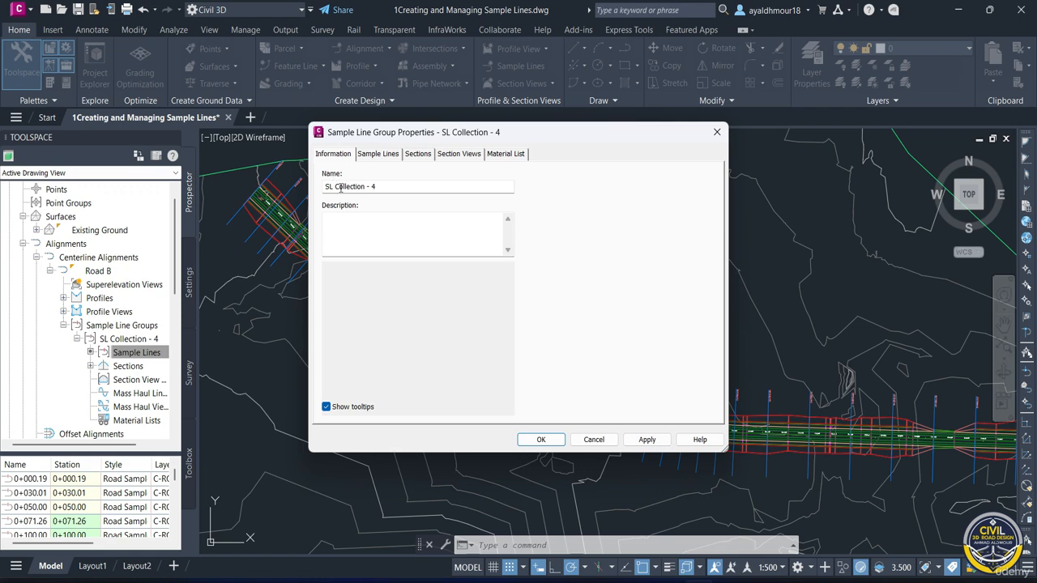
left_click(376, 158)
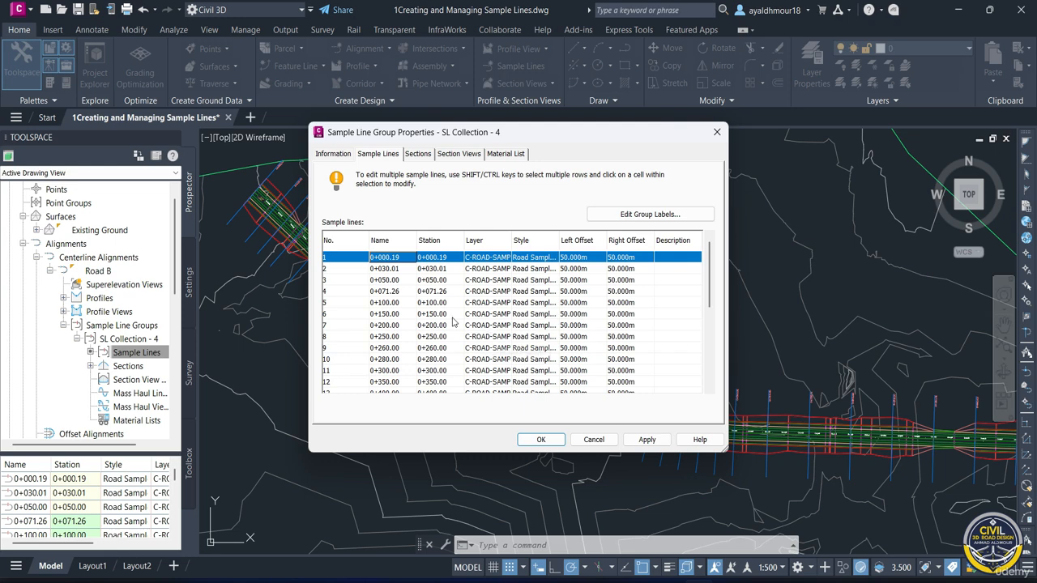
scroll(450, 322, "down", 6)
scroll(451, 322, "up", 6)
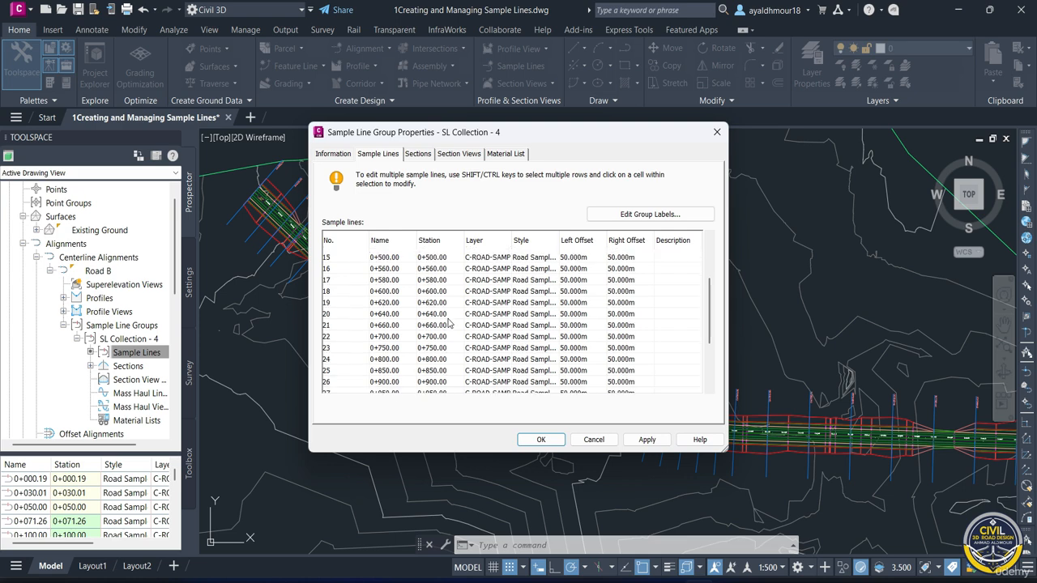
left_click(544, 442)
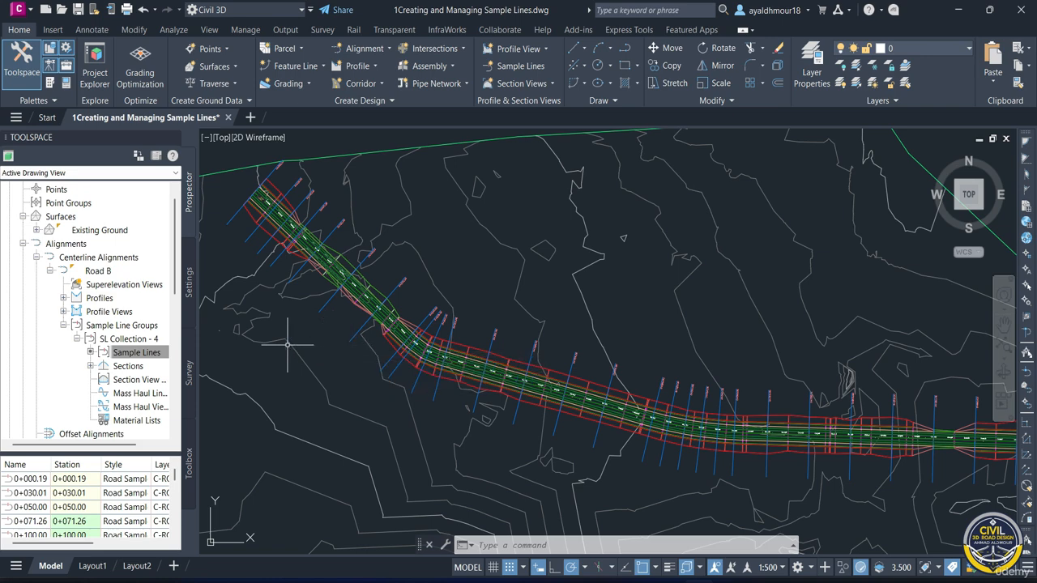
Select the sample line at 0+071.26 and move it along the Road B alignment to station 0+075.00.
left_click(138, 354)
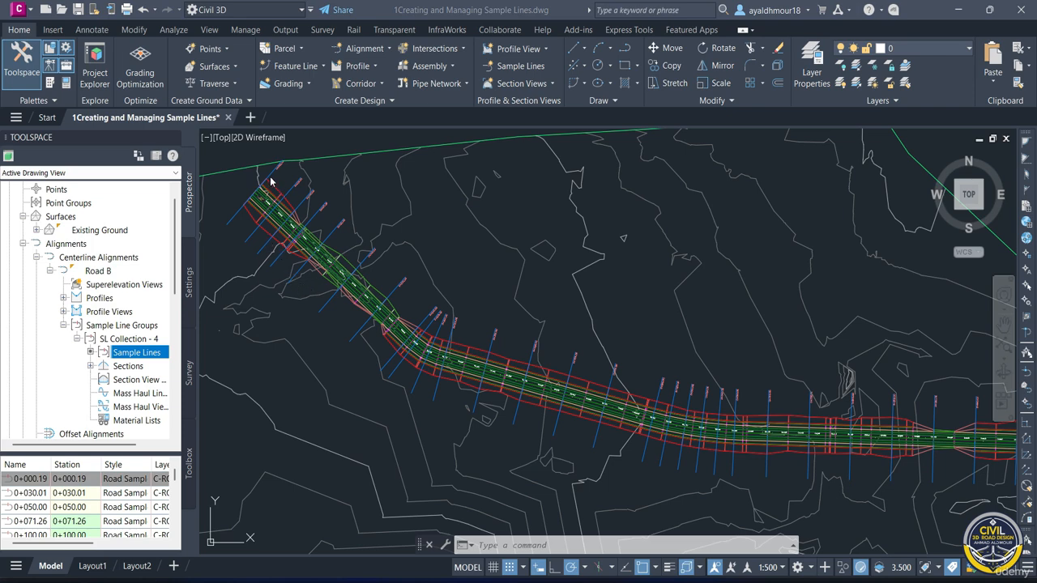
scroll(271, 182, "up", 5)
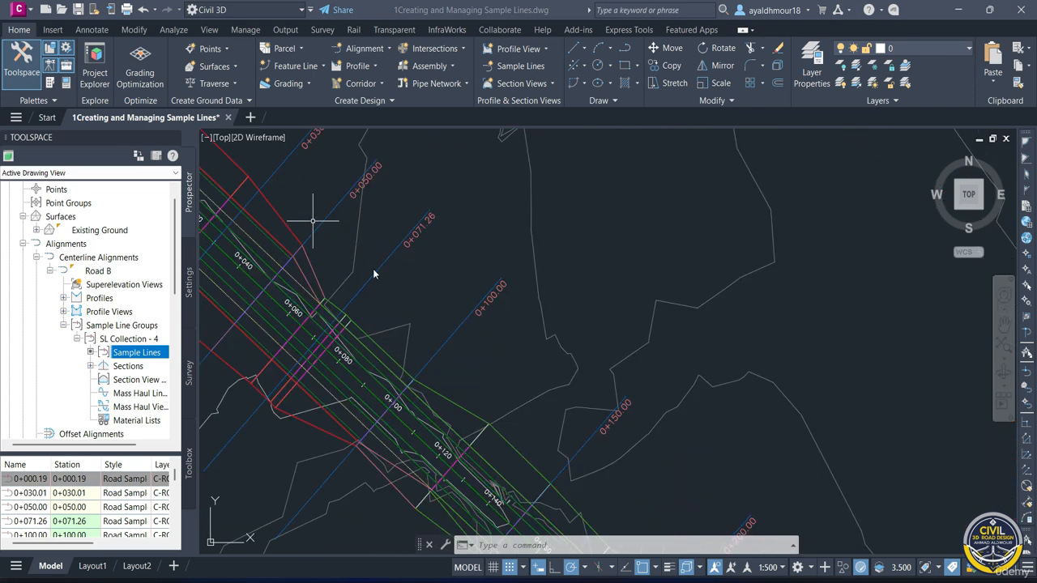
scroll(373, 273, "up", 2)
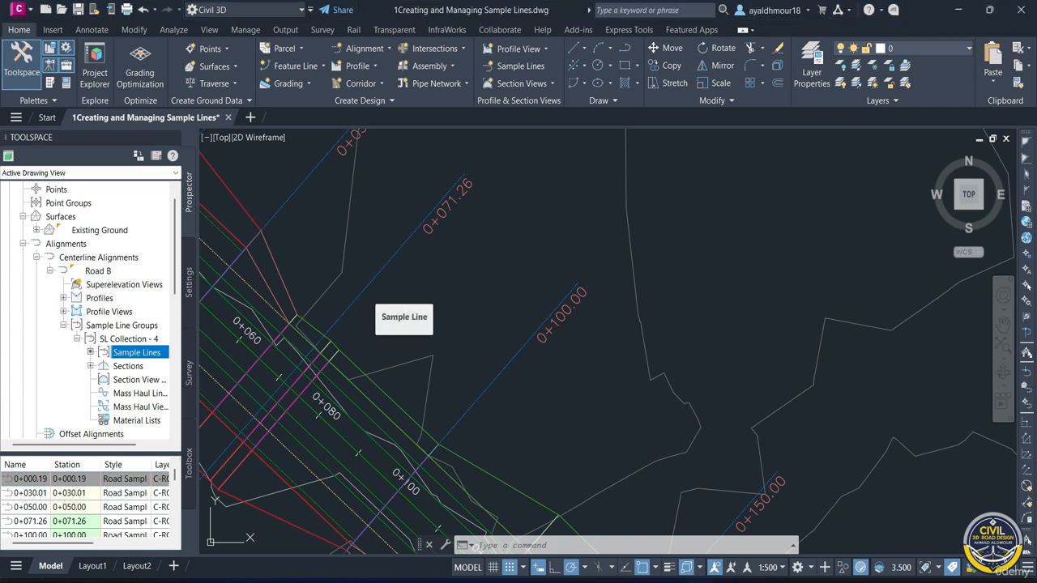
left_click(362, 291)
scroll(301, 369, "down", 2)
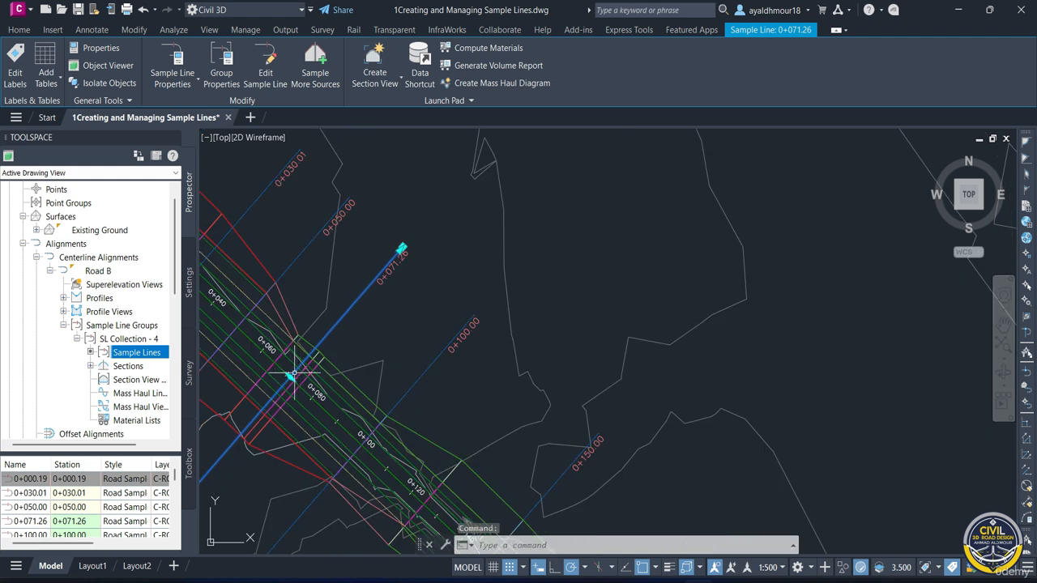
scroll(283, 378, "up", 2)
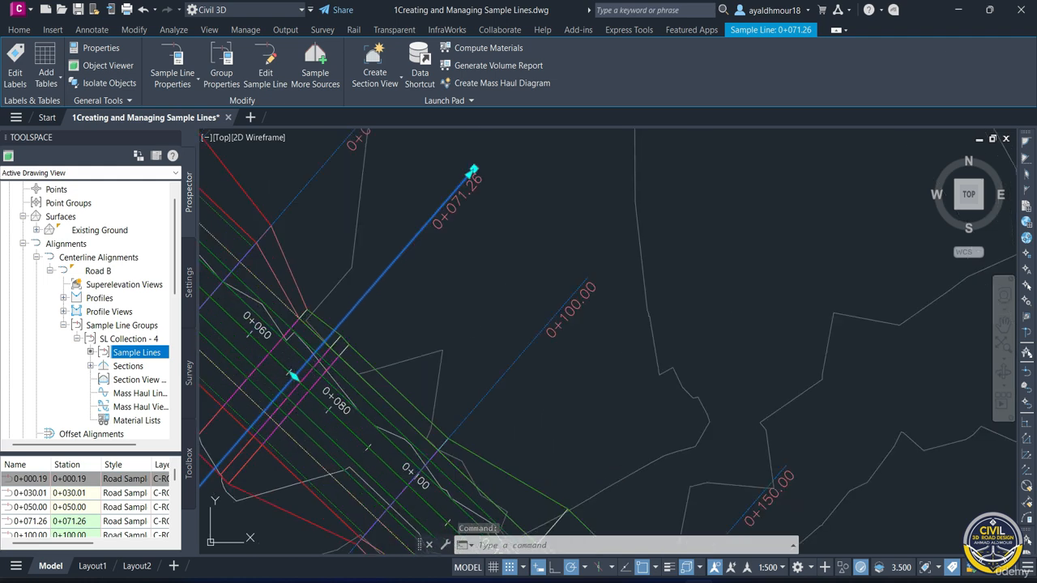
left_click(294, 375)
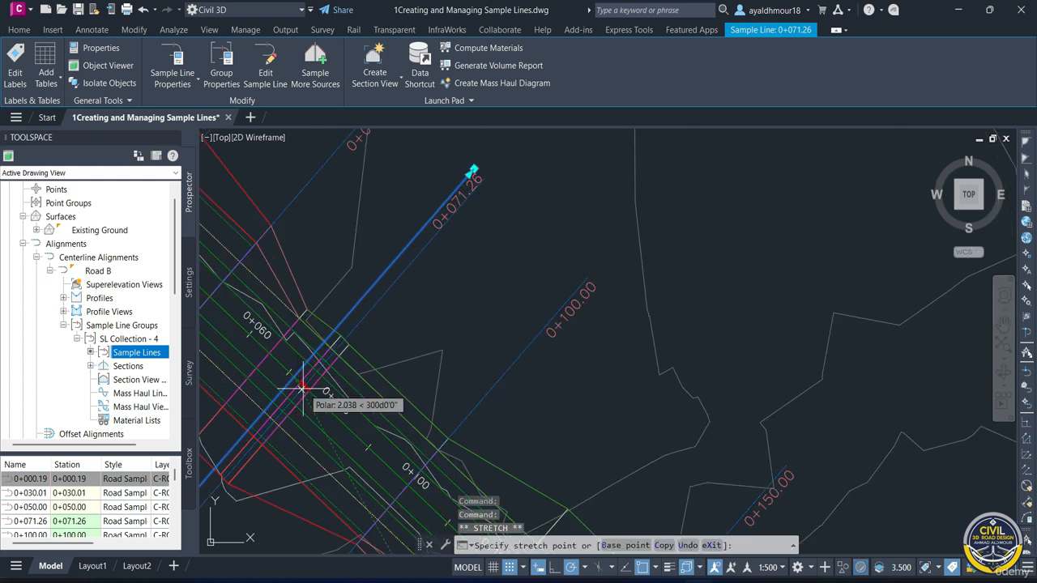
scroll(302, 390, "up", 2)
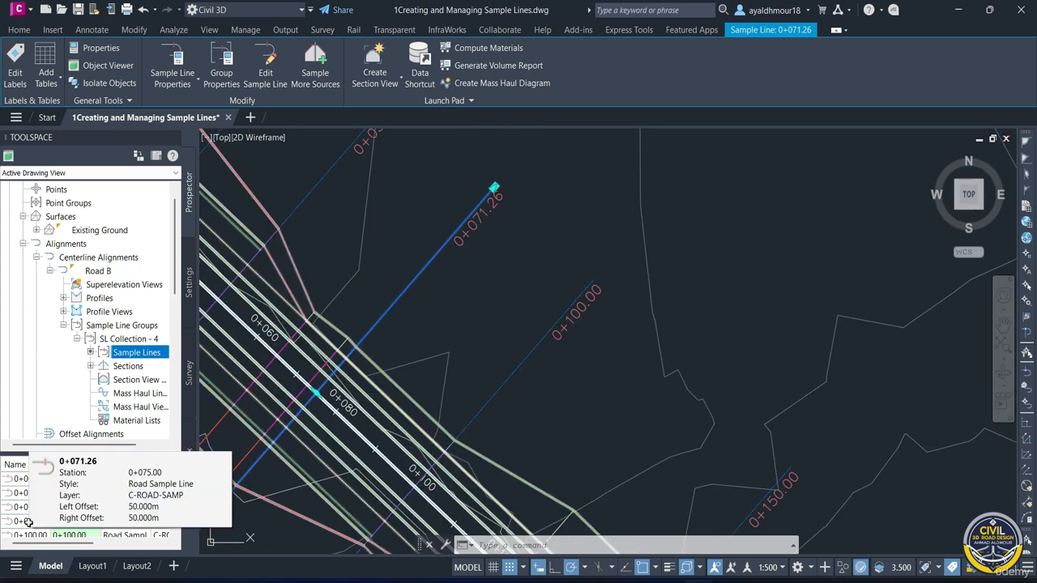
Rename the relocated sample line at station 0+075.00 as 0+075 in the sample line list.
left_click(28, 523)
left_click(28, 522)
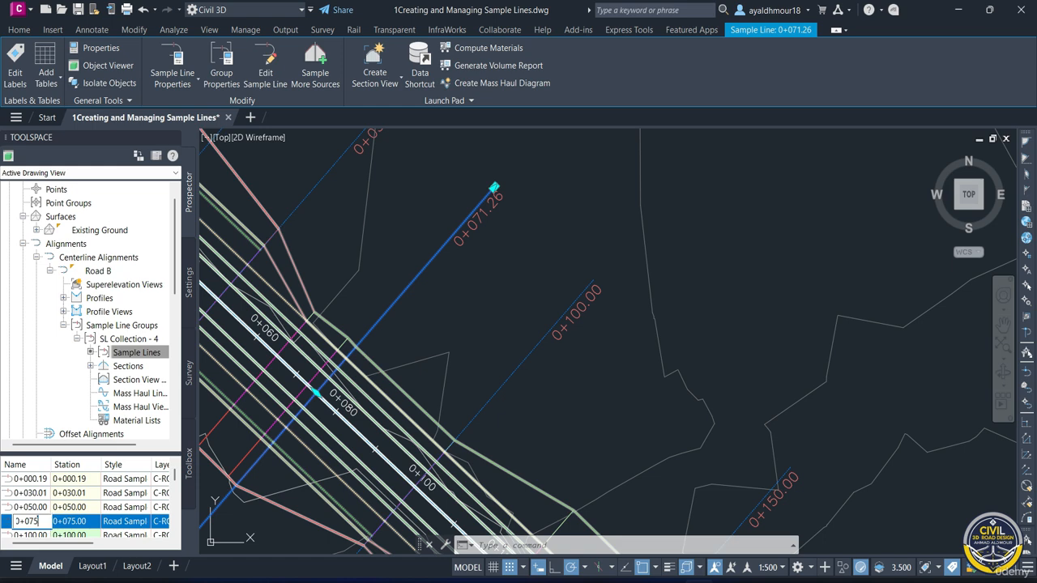
left_click(42, 504)
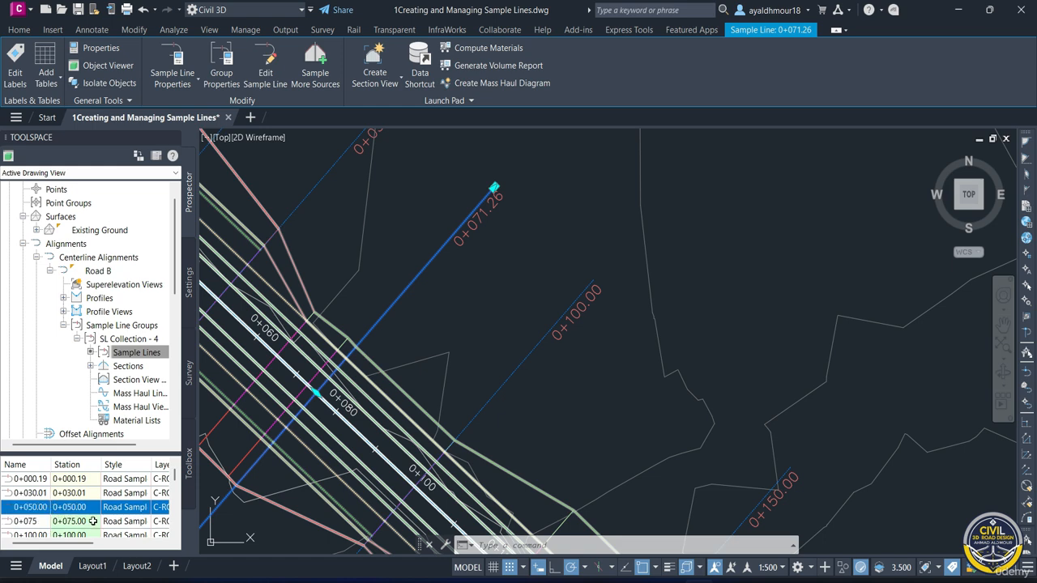
Stretch the northeast end of the sample line at station 0+075.00 outward, away from the road, to lengthen its swath.
left_click(448, 296)
scroll(475, 271, "down", 3)
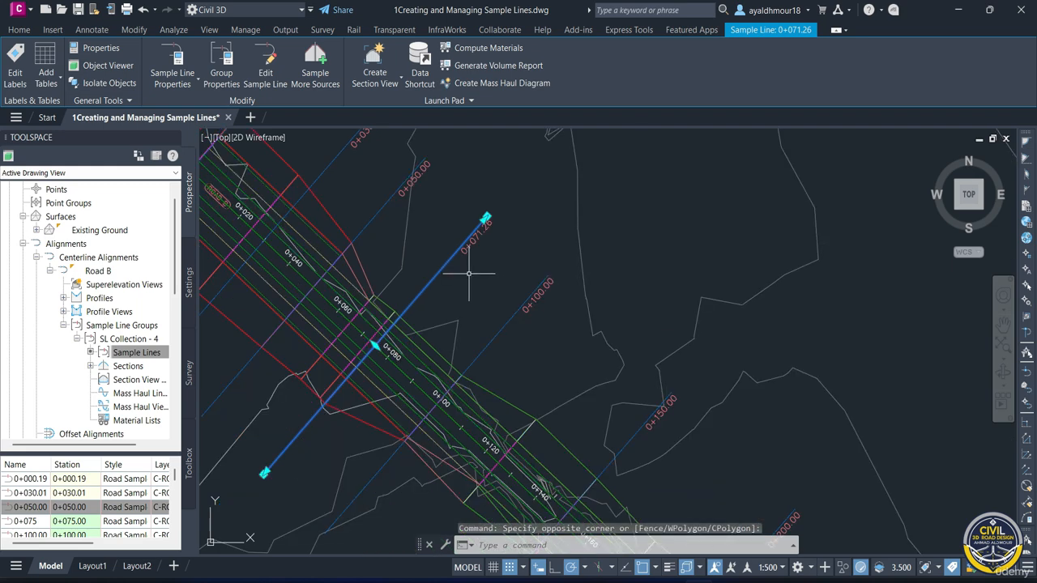
left_click(486, 218)
left_click(519, 193)
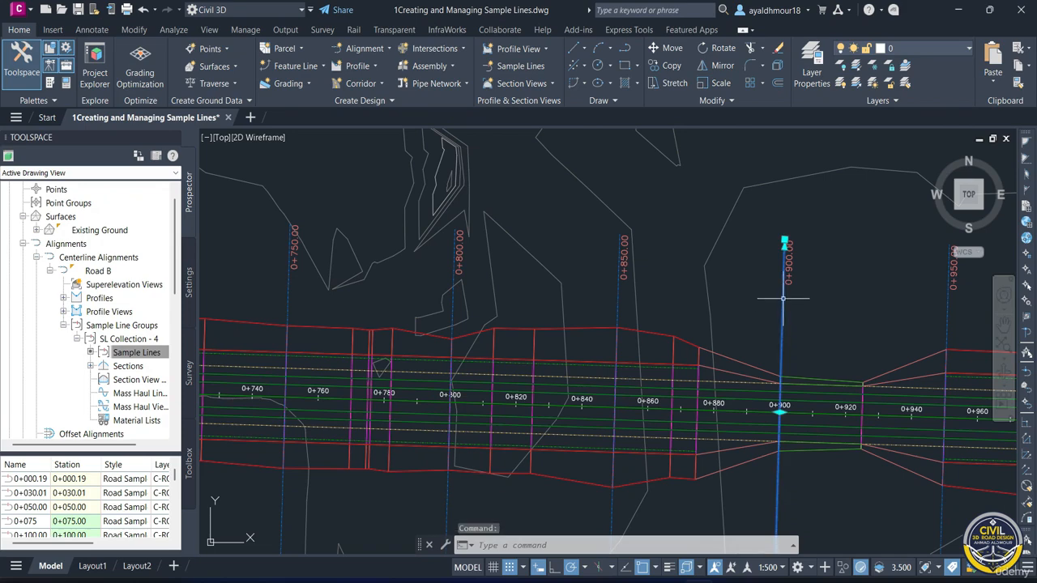
Shorten the sample line at 0+900.00 by stretching its north end in to the corridor's edge.
left_click(785, 243)
left_click(784, 241)
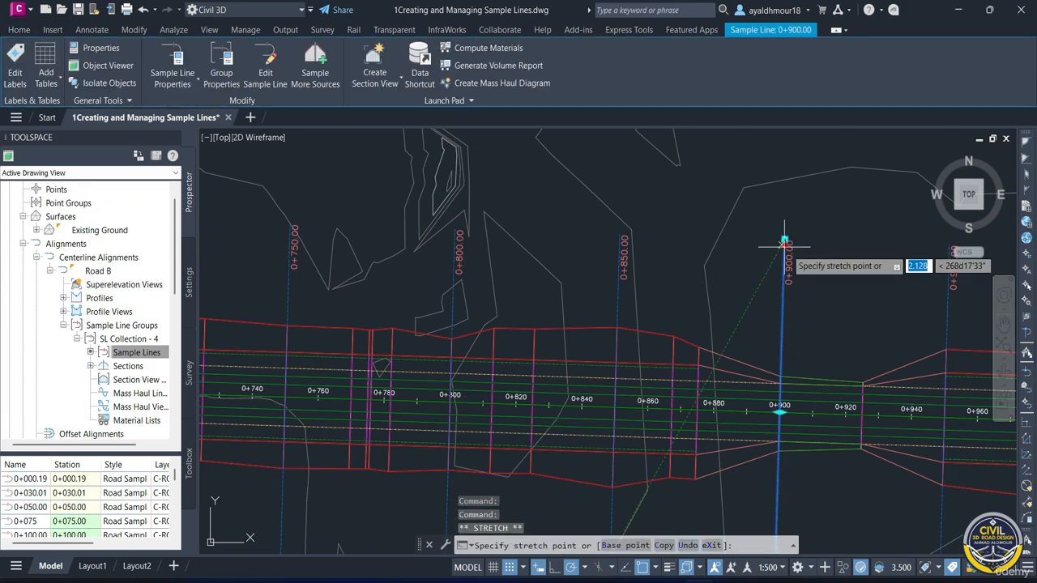
left_click(781, 376)
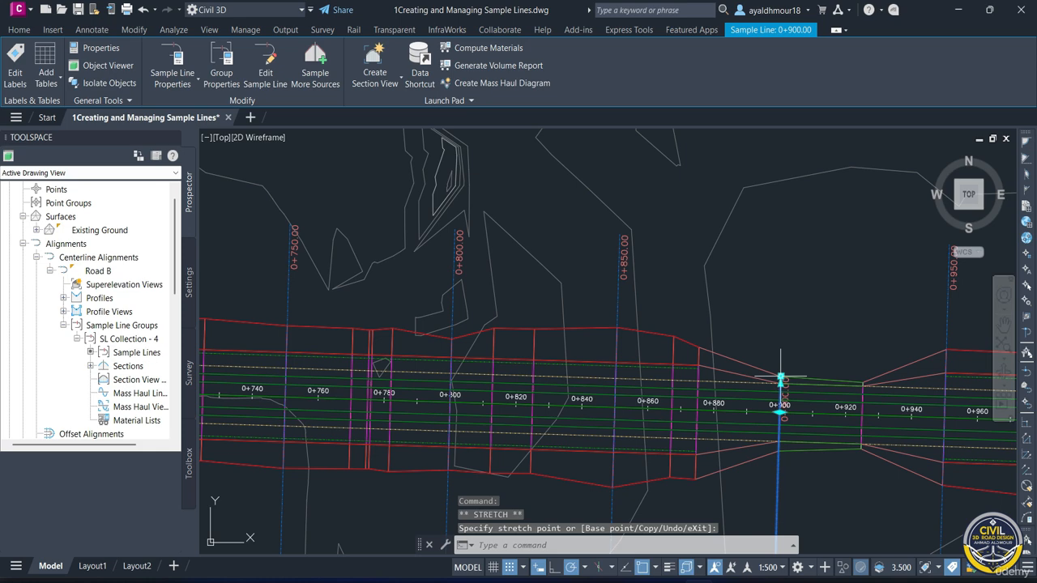
middle_click_drag(780, 378, 694, 173)
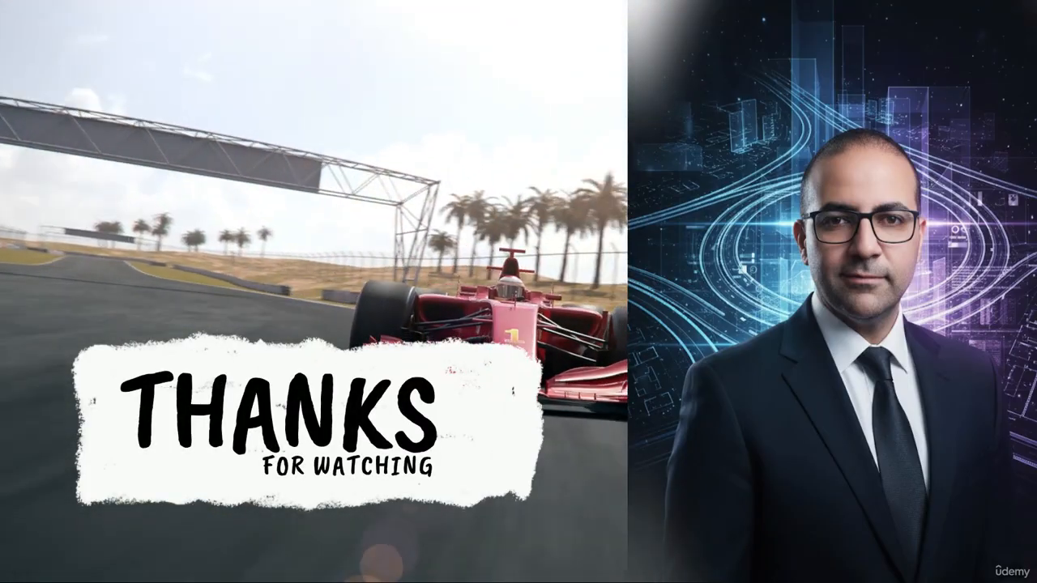